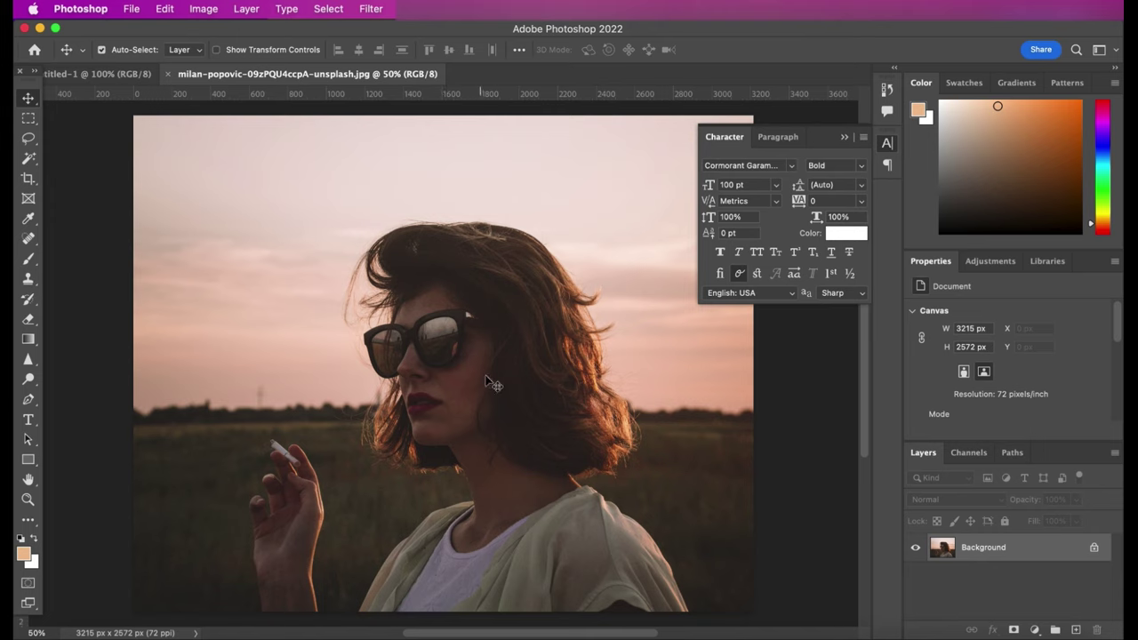
Place the portrait photo into Untitled-1 and scale it proportionally to 50%.
drag(279, 223, 454, 421)
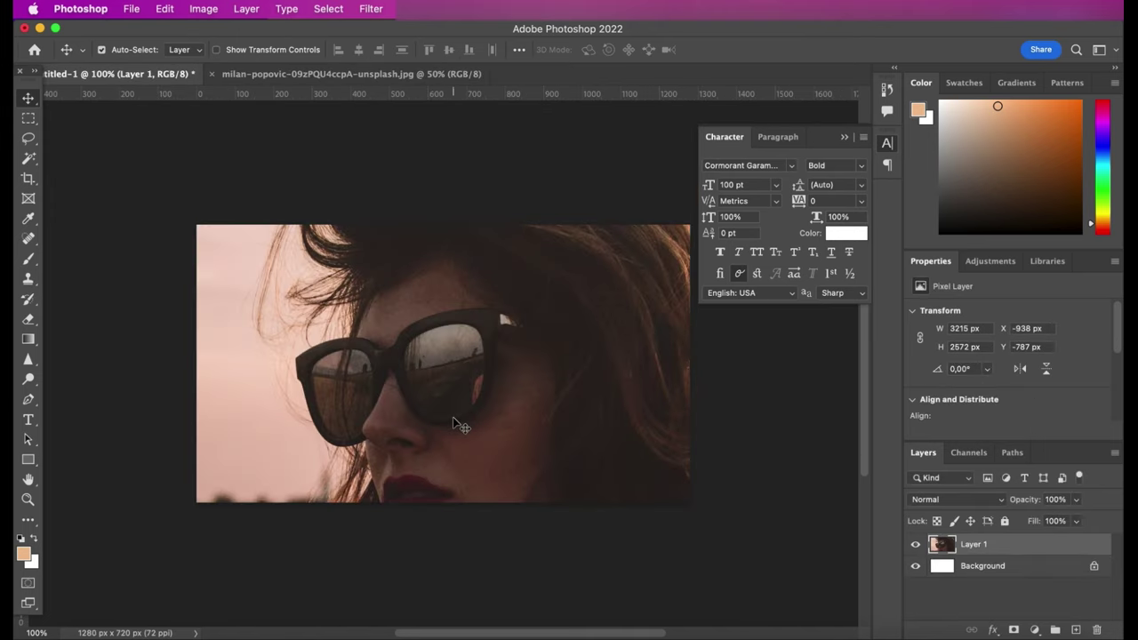
click(165, 9)
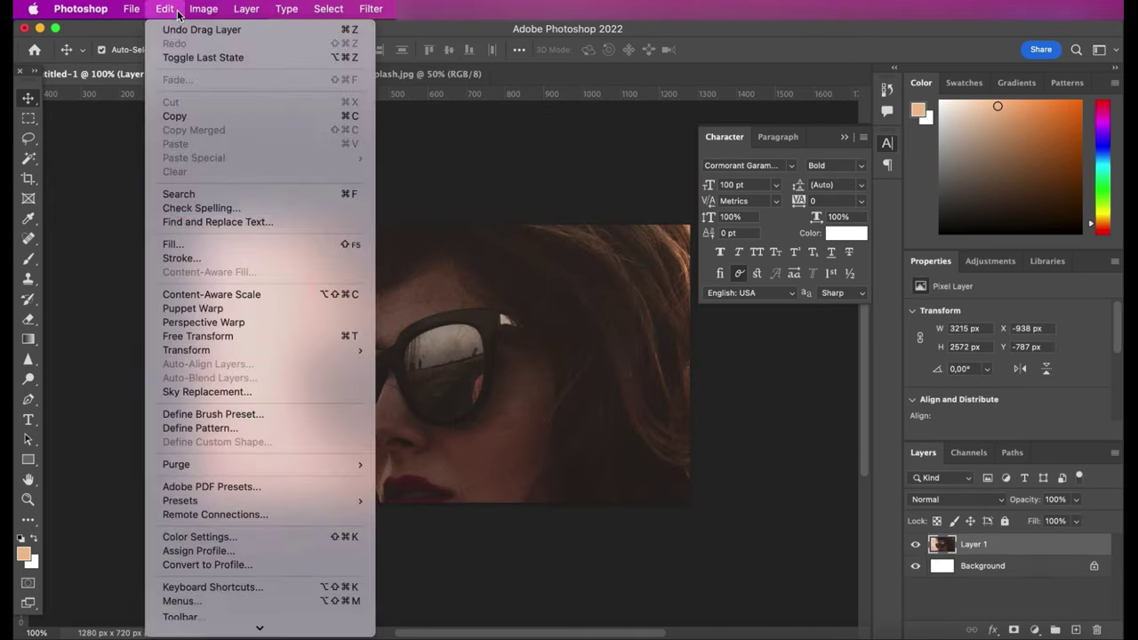
click(198, 336)
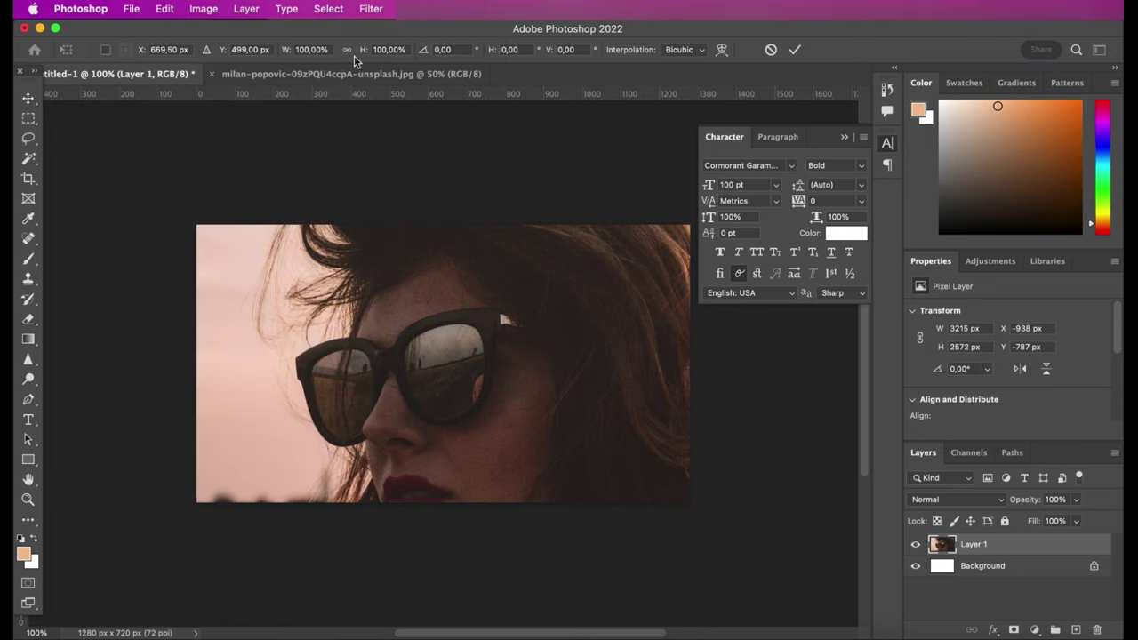
click(346, 50)
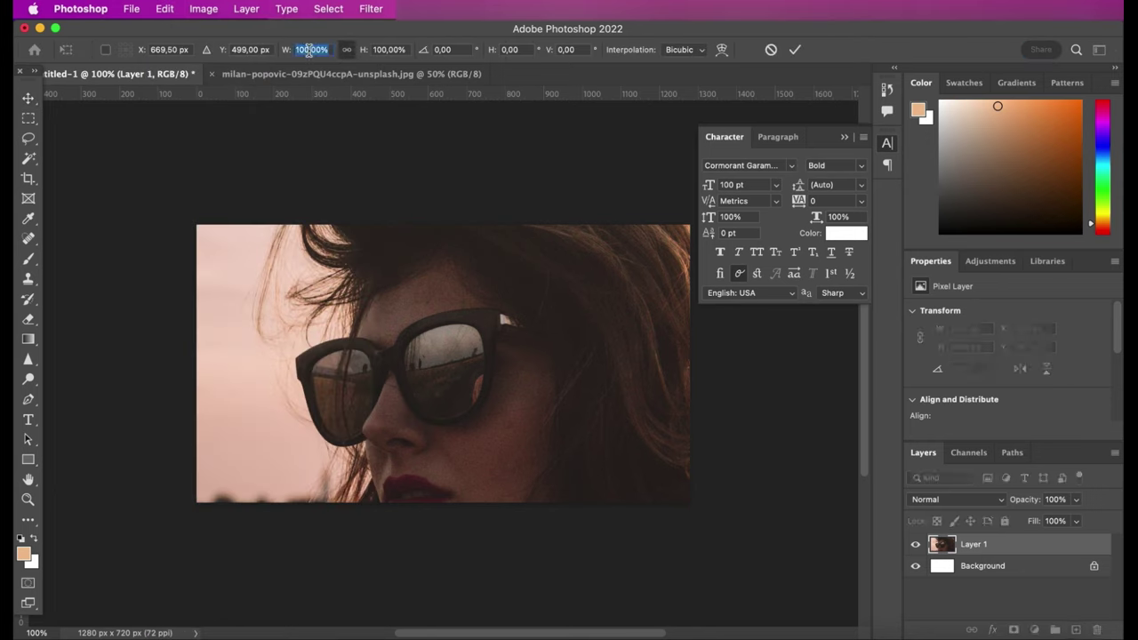
text(50)
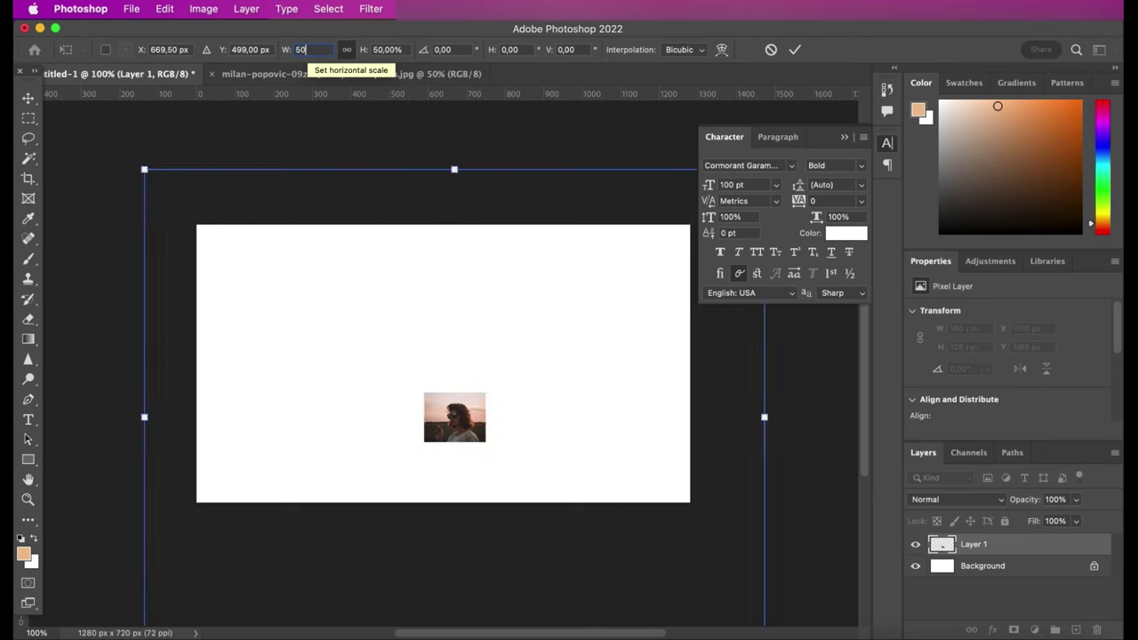
Shrink the photo further to about 42% and centre it on the 1280×720 canvas.
mouse_move(460, 376)
mouse_down()
mouse_move(459, 308)
mouse_move(434, 336)
mouse_up()
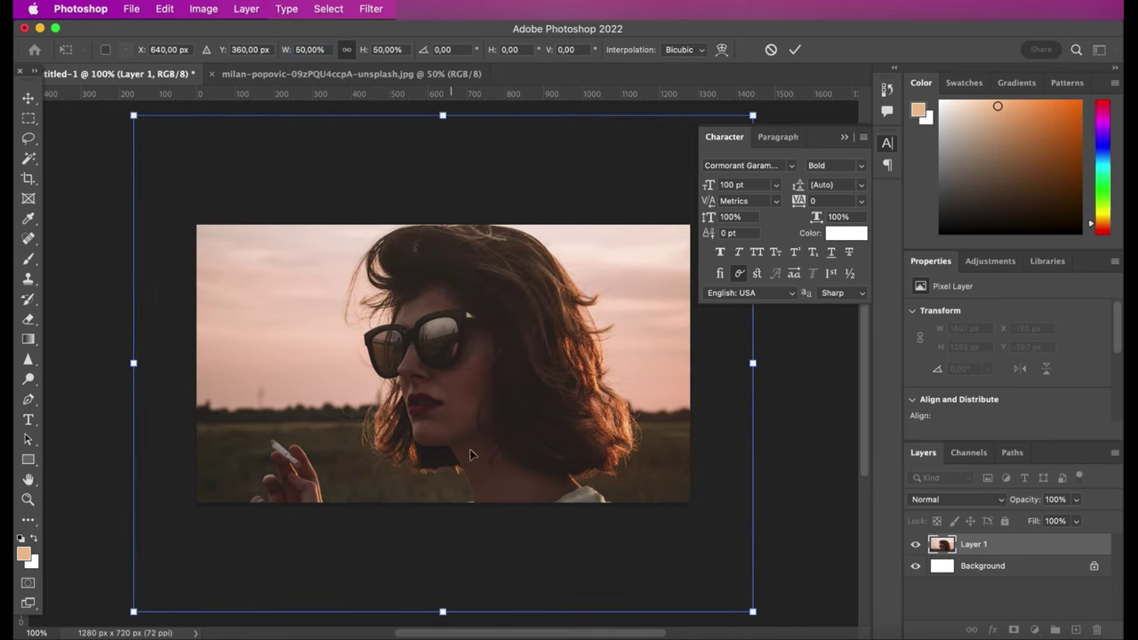
drag(442, 609, 437, 554)
mouse_move(432, 445)
mouse_down()
mouse_move(431, 463)
mouse_move(412, 463)
mouse_move(429, 471)
mouse_up()
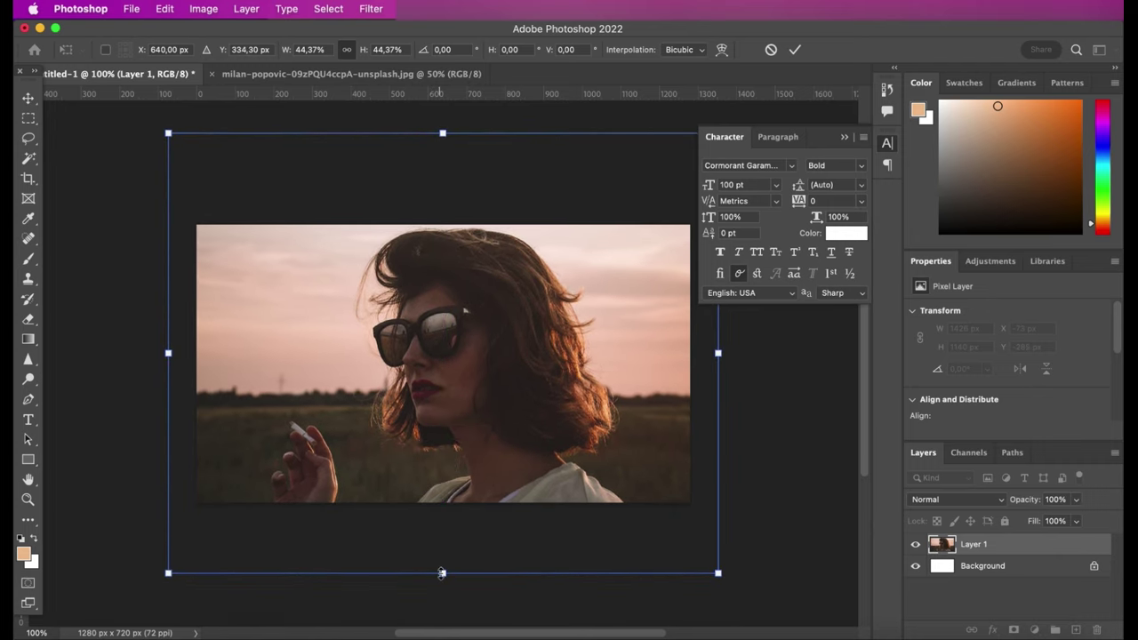
drag(442, 573, 444, 548)
drag(435, 458, 435, 465)
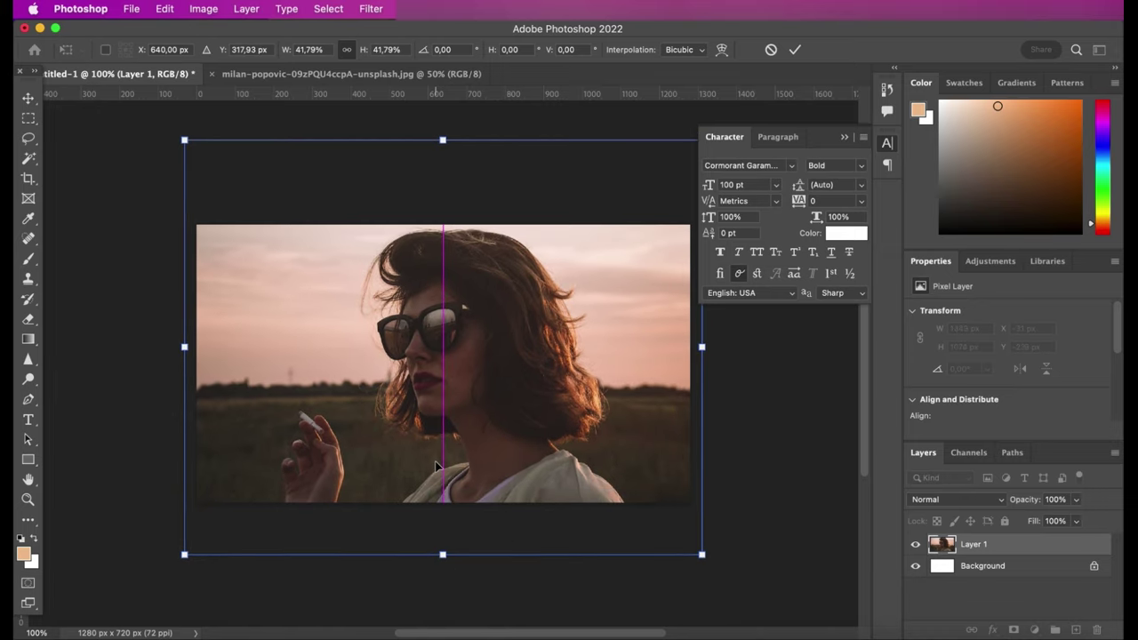
key(Return)
right_click(973, 549)
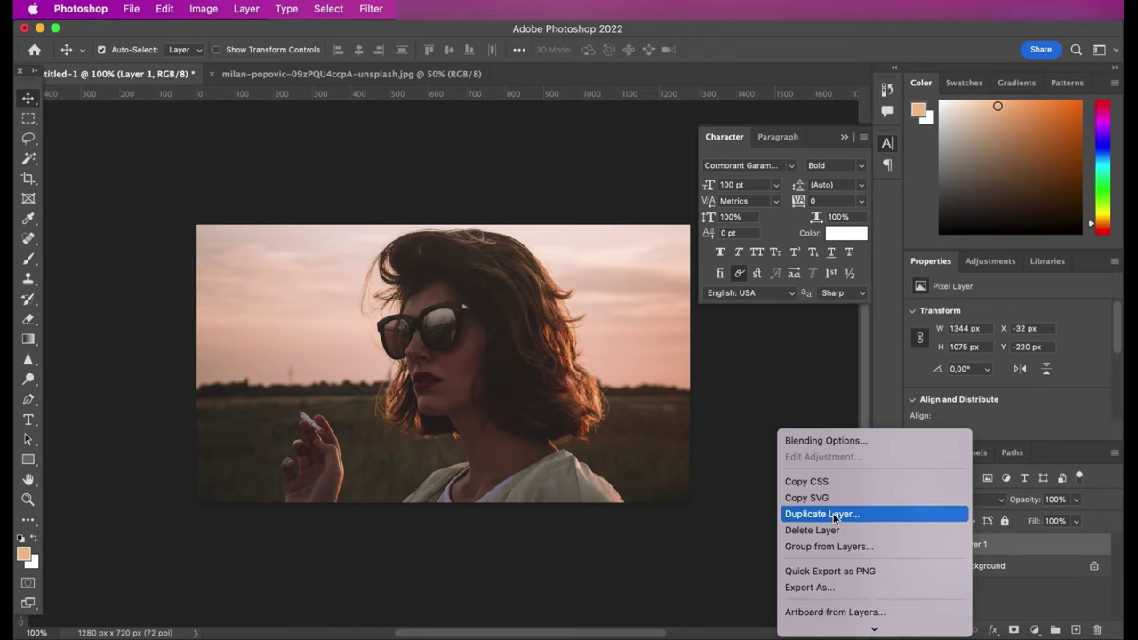
Duplicate Layer 1 and give the copy a 0° Motion Blur at 100 px distance.
click(667, 227)
click(700, 279)
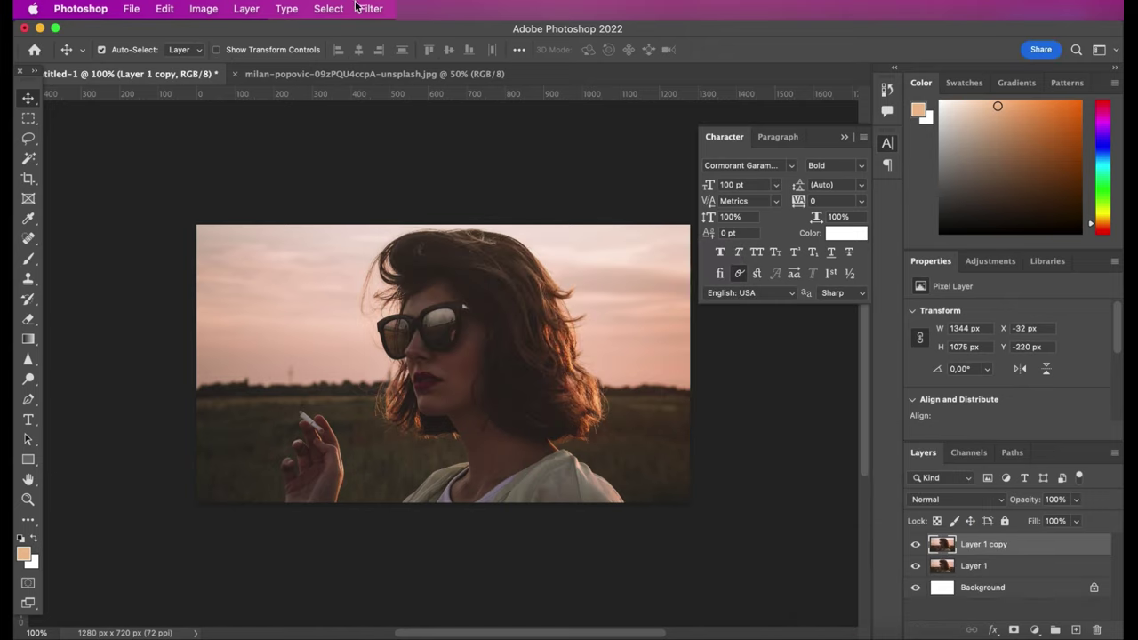
click(367, 9)
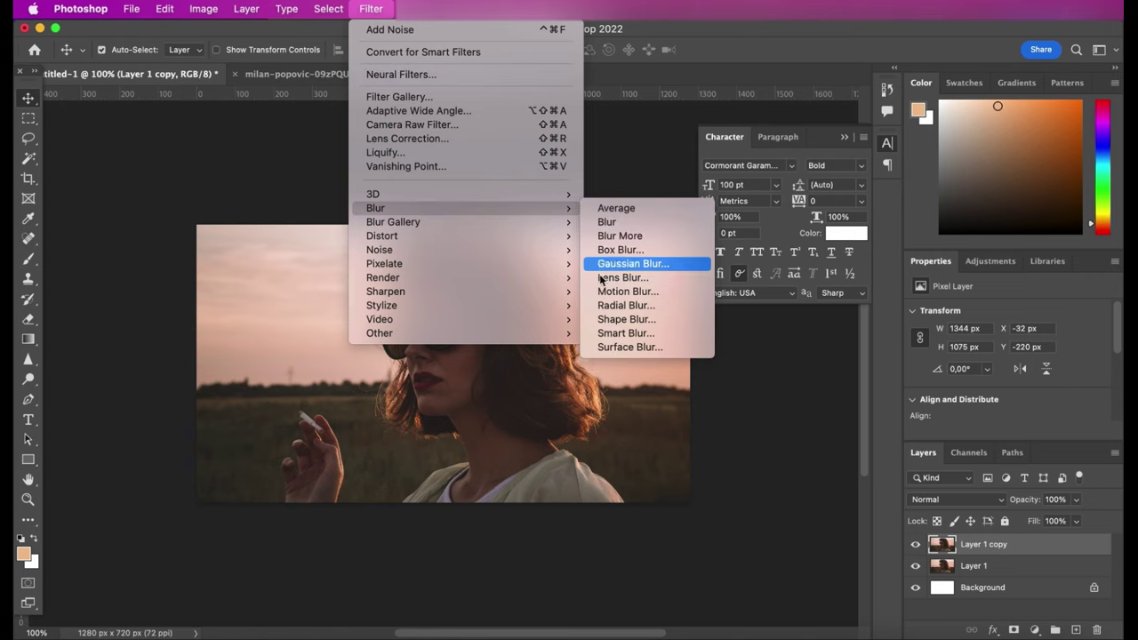
click(614, 290)
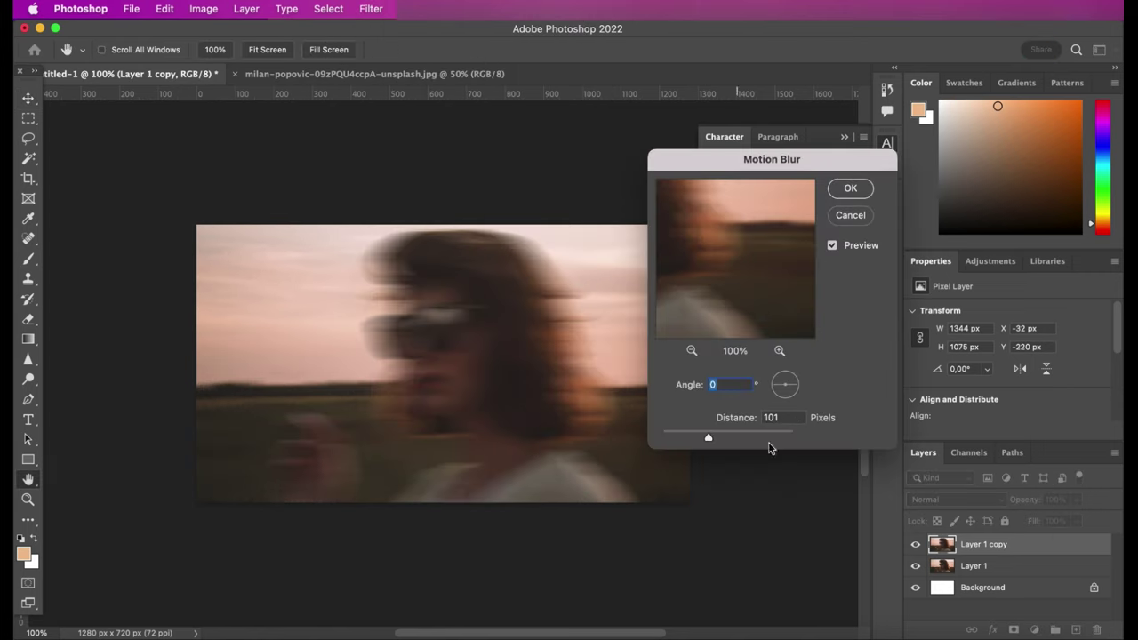
click(784, 417)
text(100)
click(850, 189)
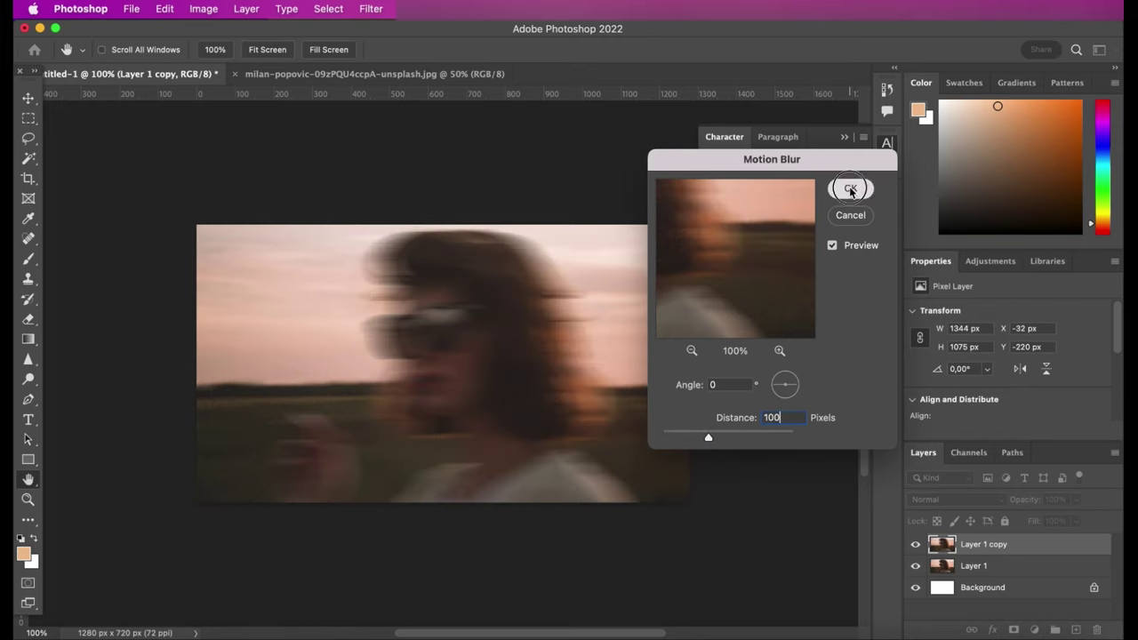
Set up the Eraser with a Soft Round brush at 300 px.
click(30, 322)
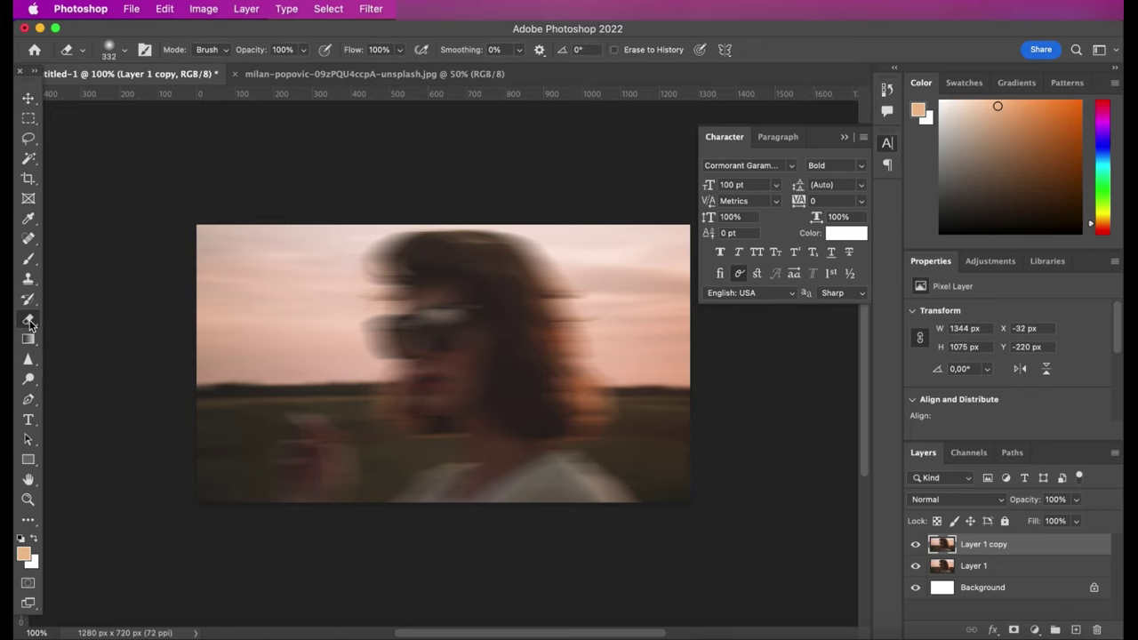
click(110, 49)
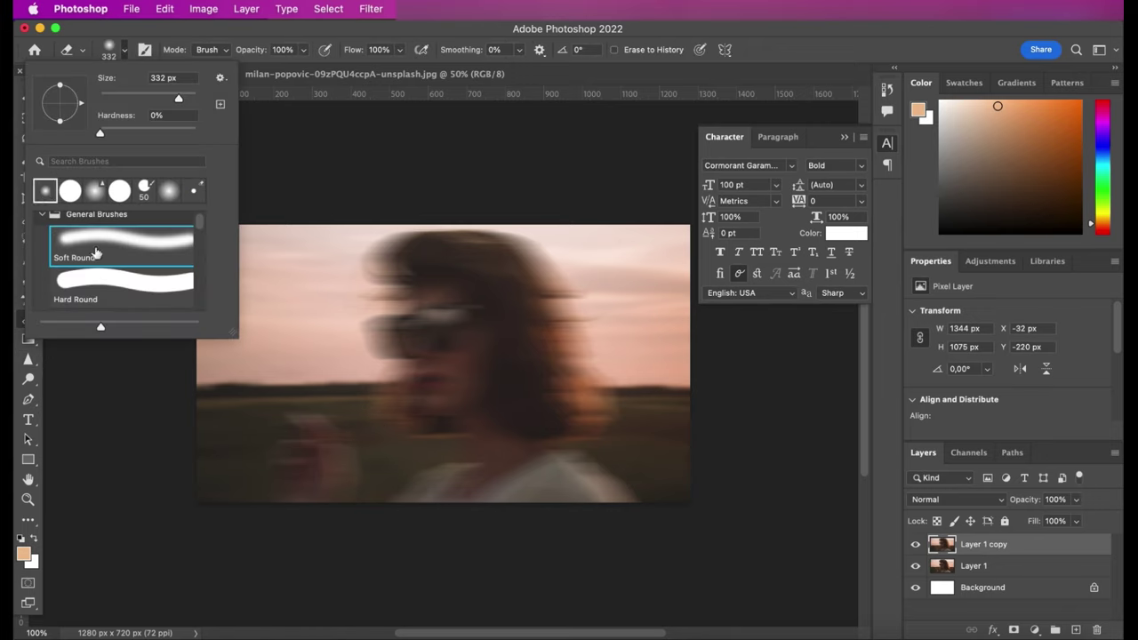
scroll(96, 253, up, 1)
double_click(163, 77)
text(300)
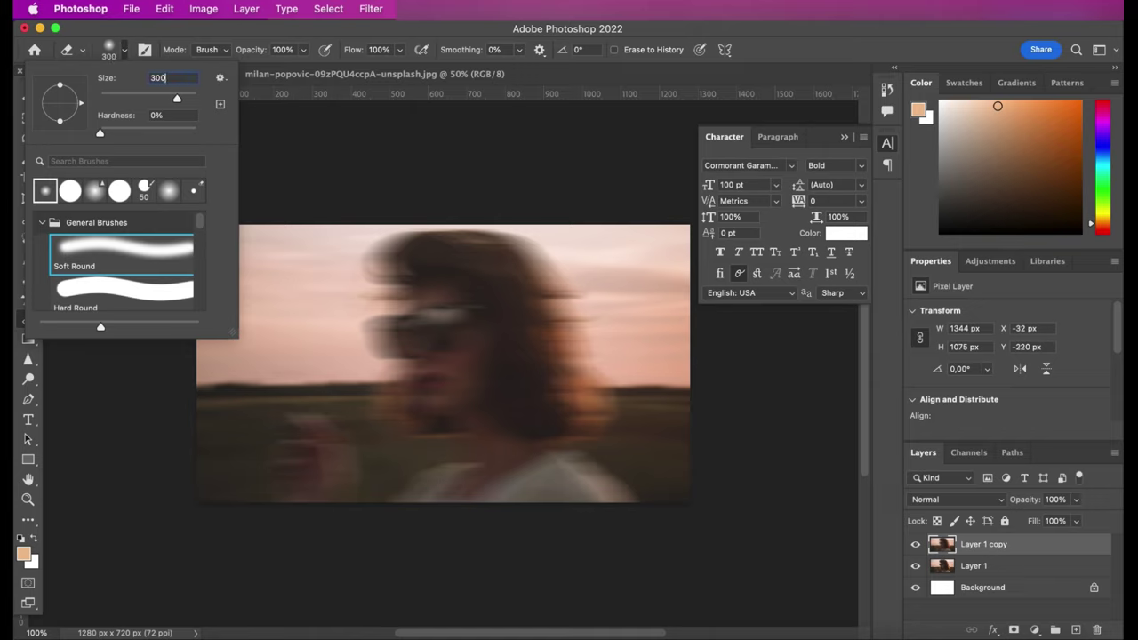
key(Return)
Erase the blurred copy over the face, glasses, hair and hand to reveal the sharp portrait.
mouse_move(381, 216)
mouse_down()
mouse_move(406, 381)
mouse_move(386, 490)
mouse_up()
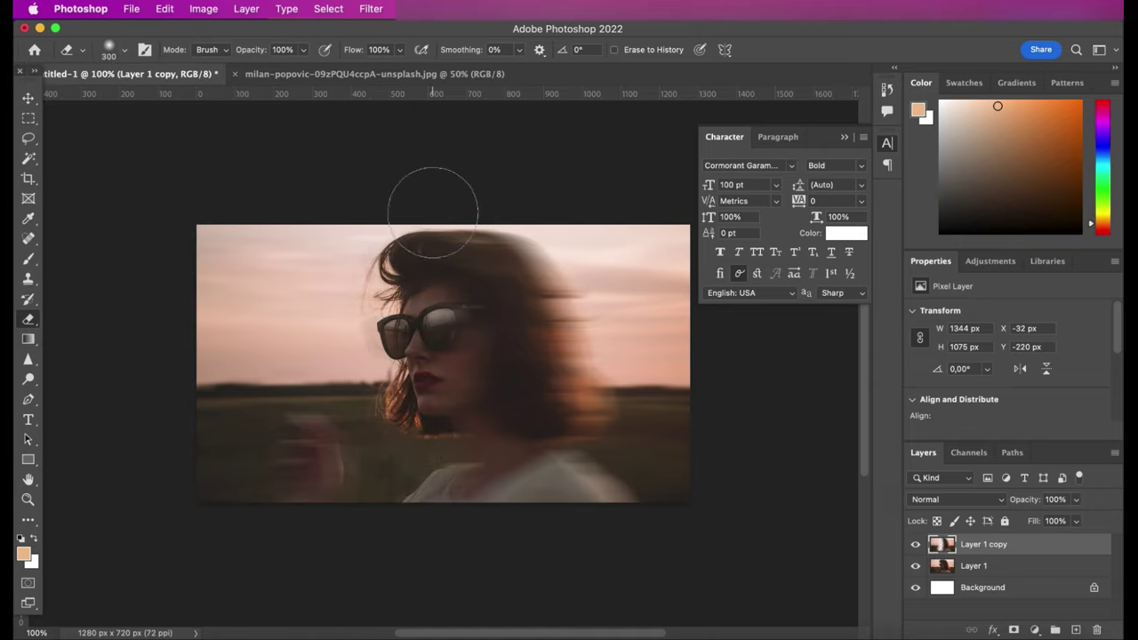
drag(316, 432, 311, 481)
drag(321, 247, 216, 602)
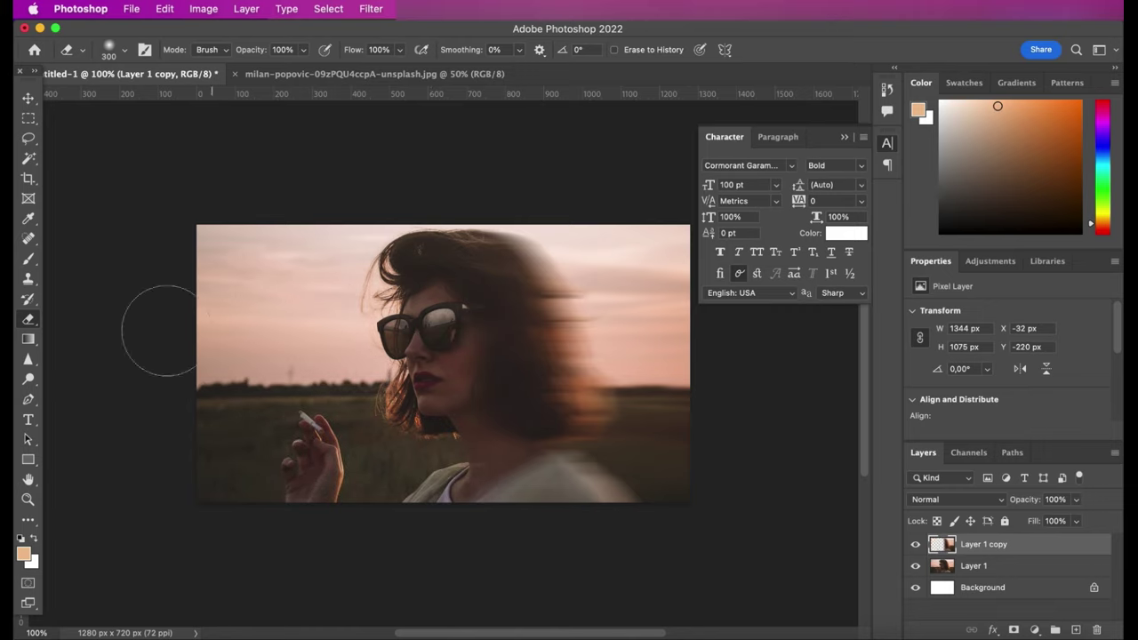
click(29, 98)
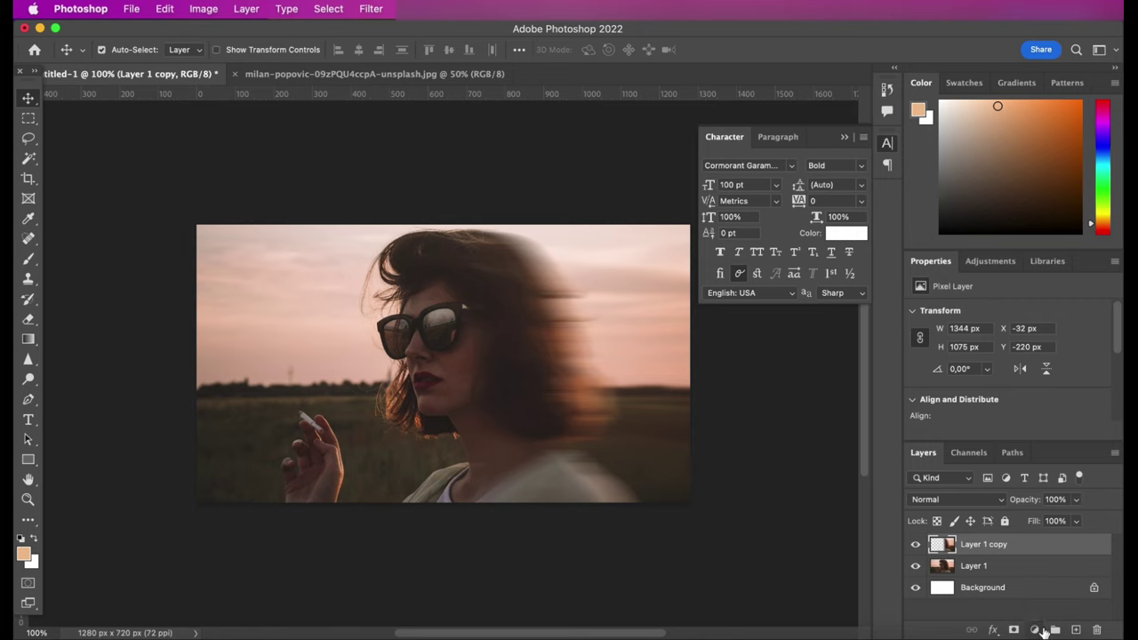
Add a Black & White adjustment layer with Reds at 37 and Yellows at 50.
click(1041, 631)
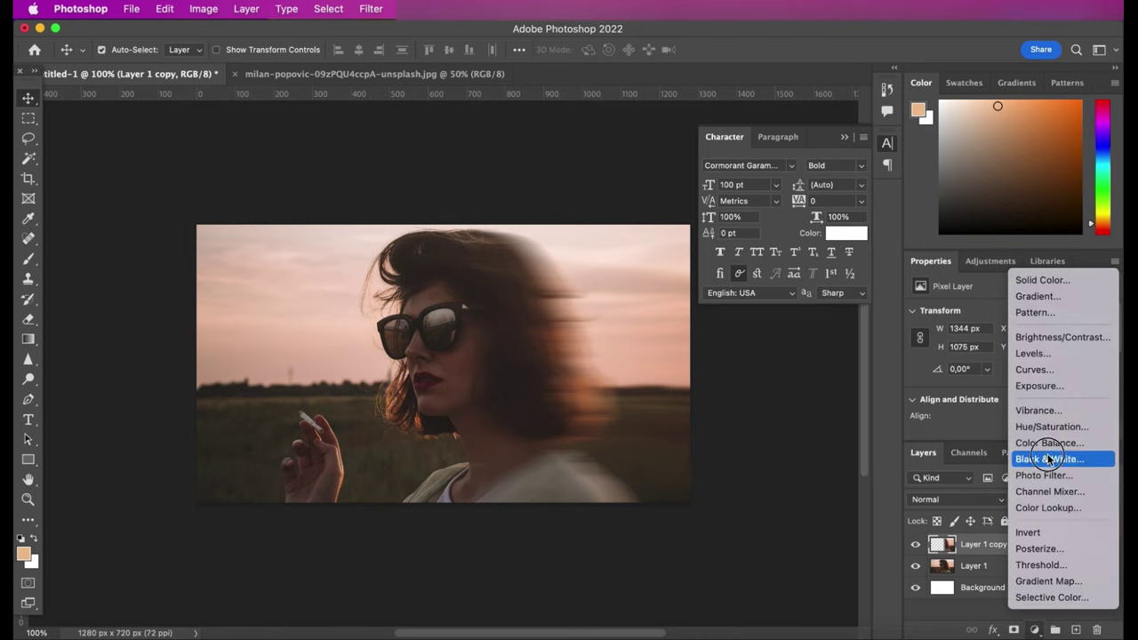
click(1050, 458)
drag(1004, 370, 1003, 372)
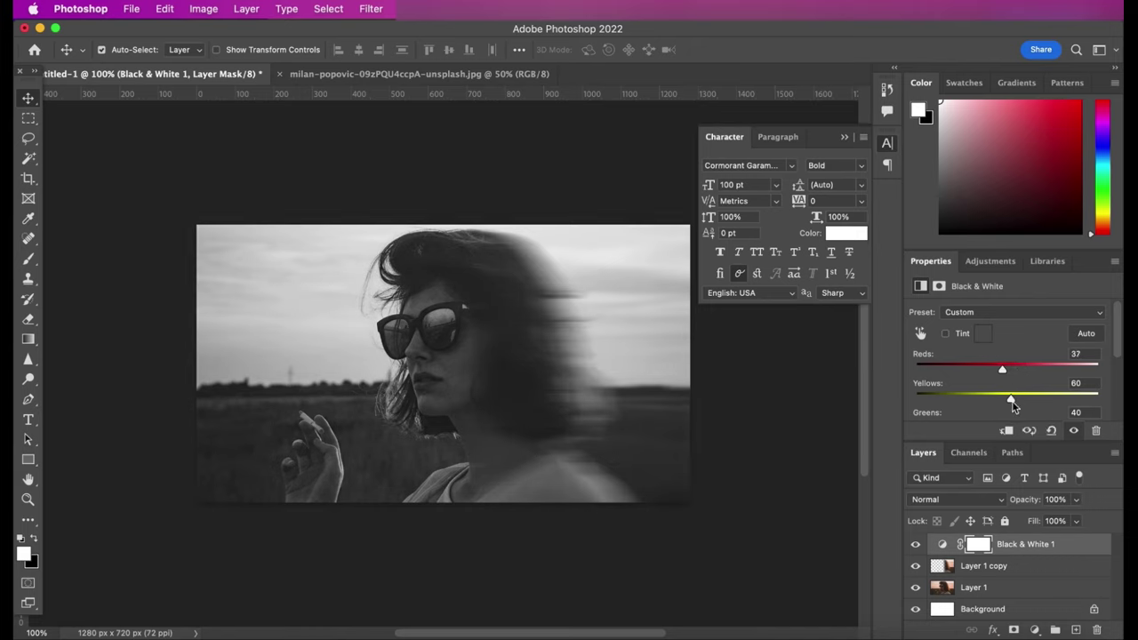
drag(1010, 398, 1023, 398)
scroll(1007, 401, down, 1)
Set Greens to about -6 and raise Cyans to 130.
click(987, 402)
scroll(997, 403, down, 1)
scroll(997, 403, down, 1)
scroll(997, 403, down, 1)
drag(1005, 361, 1024, 361)
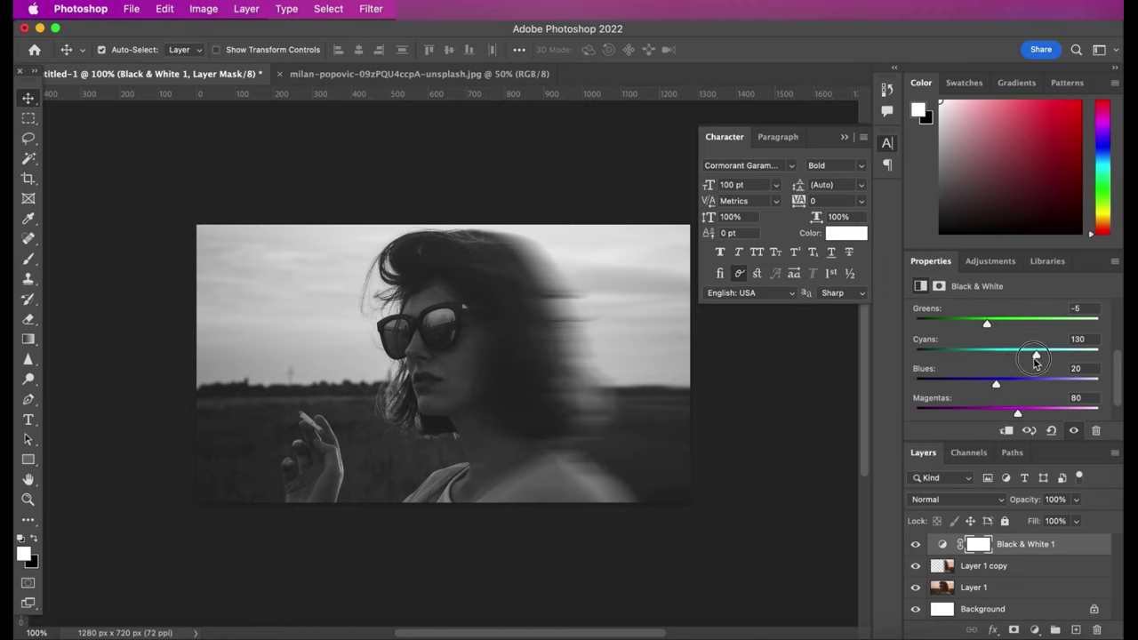
click(1035, 629)
Add a Gradient Map layer using the colourful rainbow preset as a starting point.
click(1050, 577)
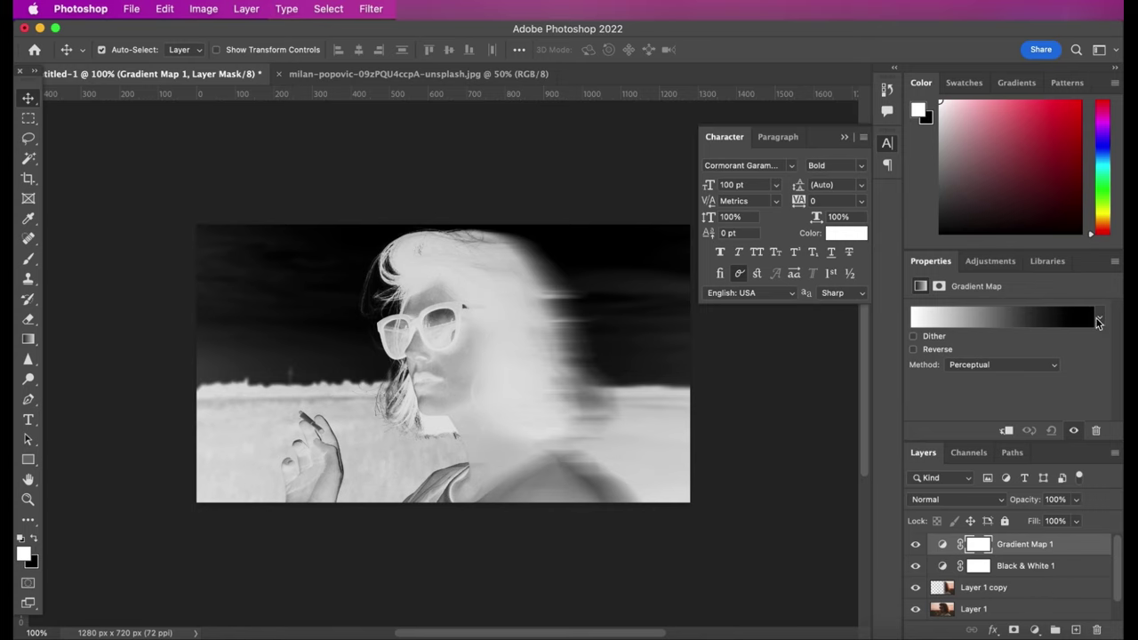
click(1099, 322)
scroll(964, 409, down, 1)
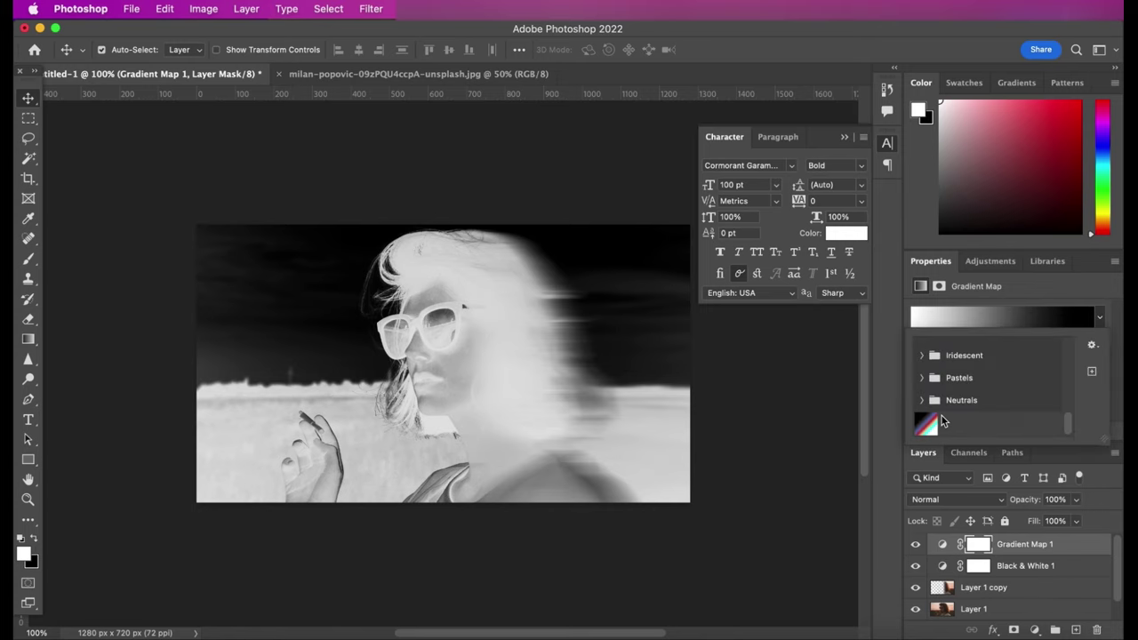
click(932, 425)
click(953, 321)
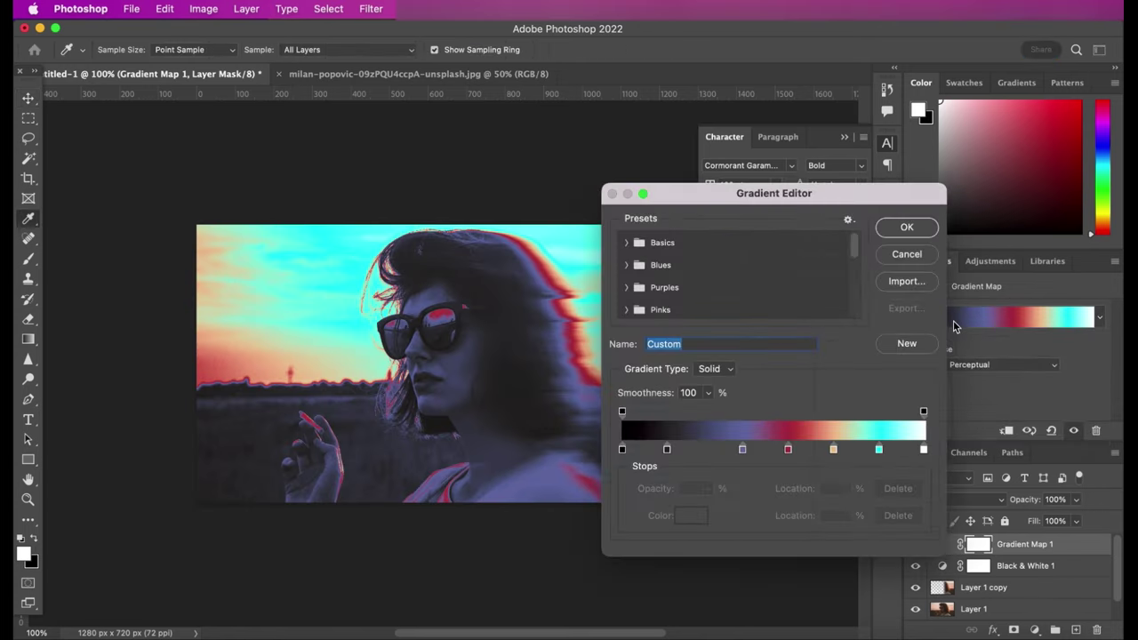
Set the first gradient stops to near-black, dark grey at 15% and purple at 40%.
click(622, 449)
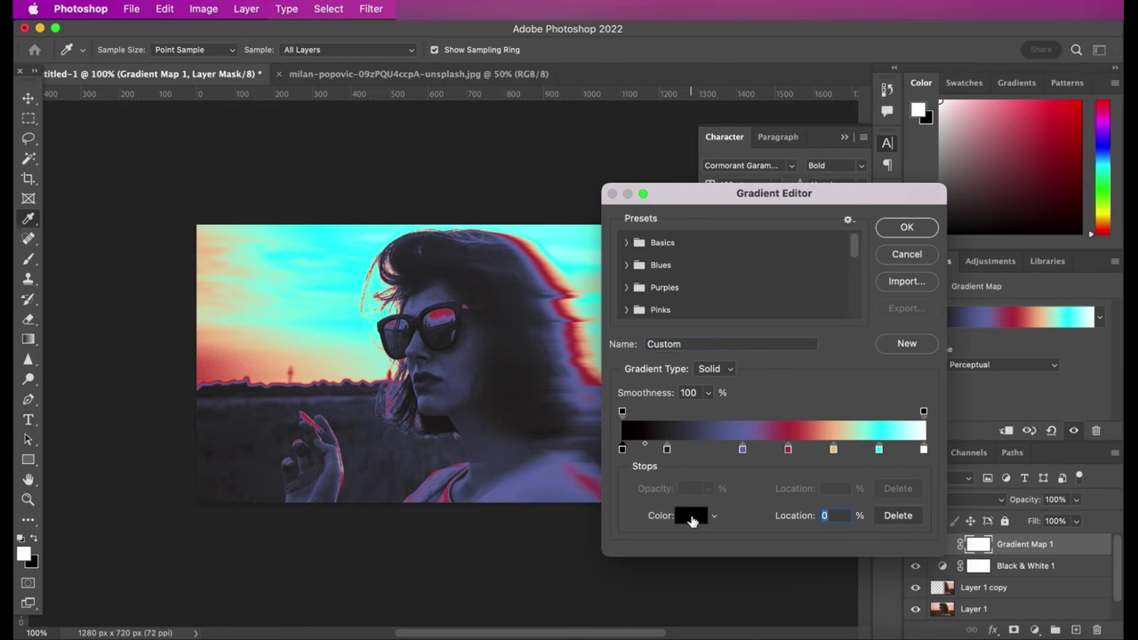
click(692, 516)
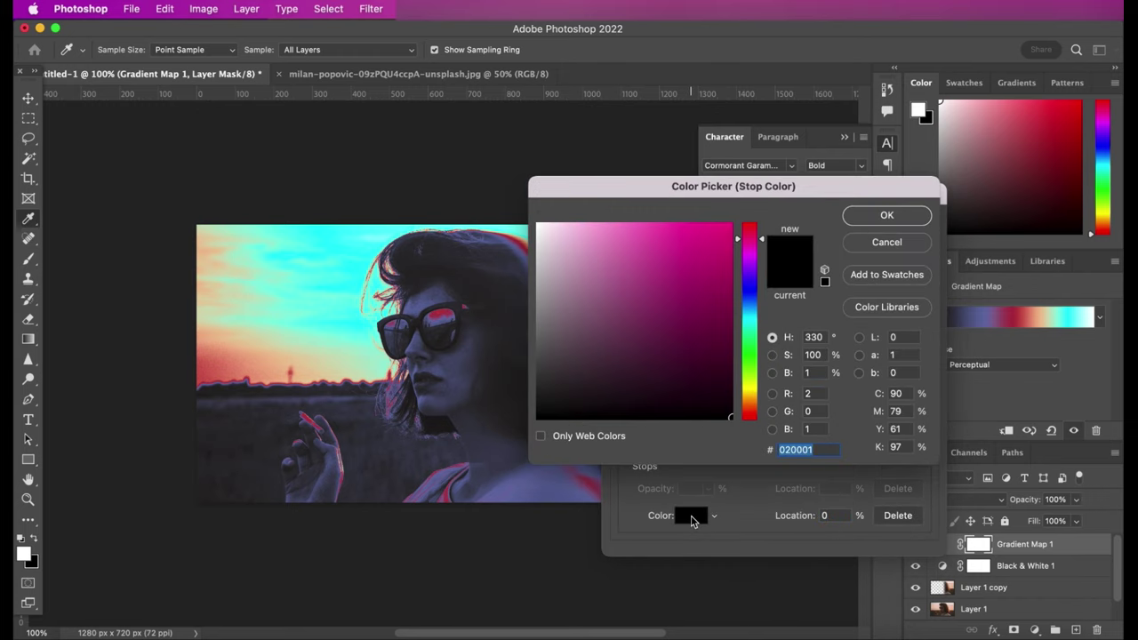
click(886, 218)
click(667, 448)
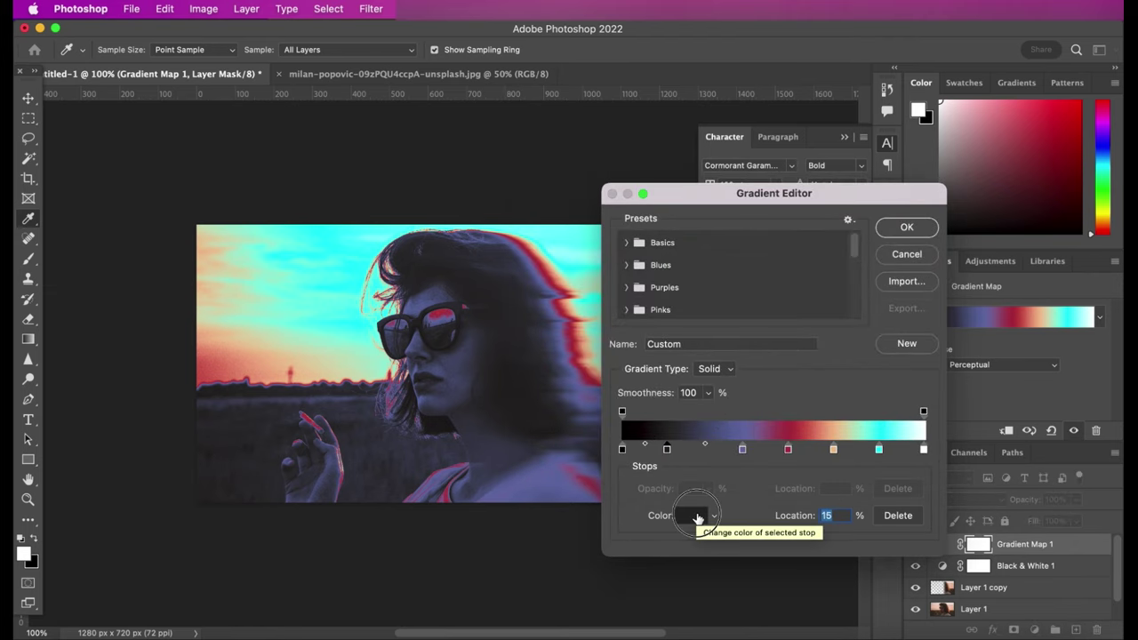
click(694, 516)
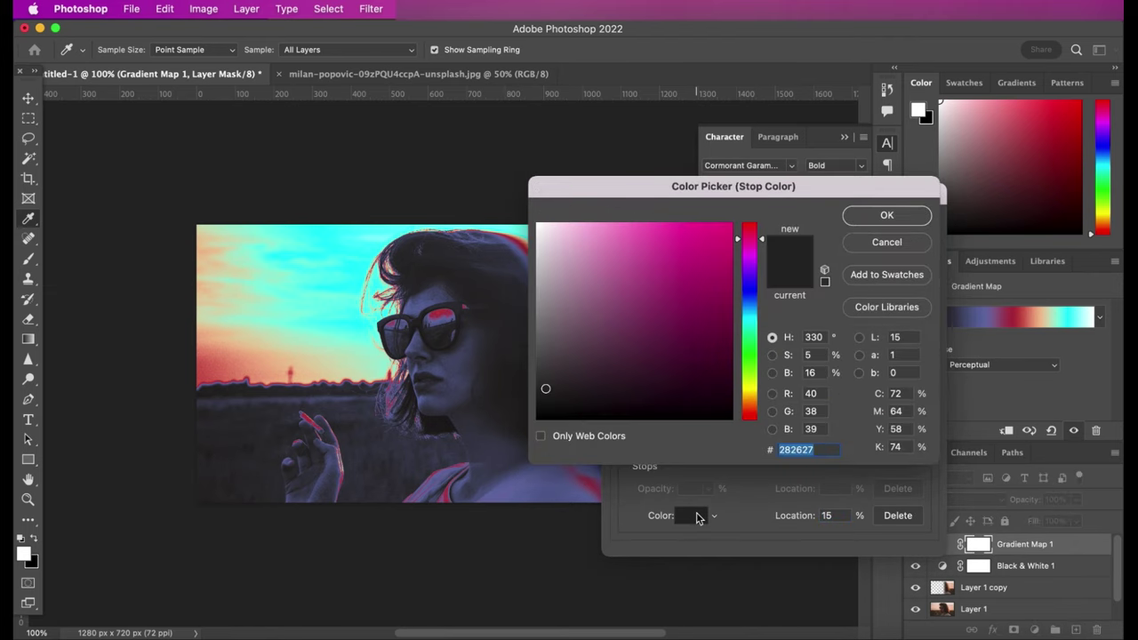
click(869, 218)
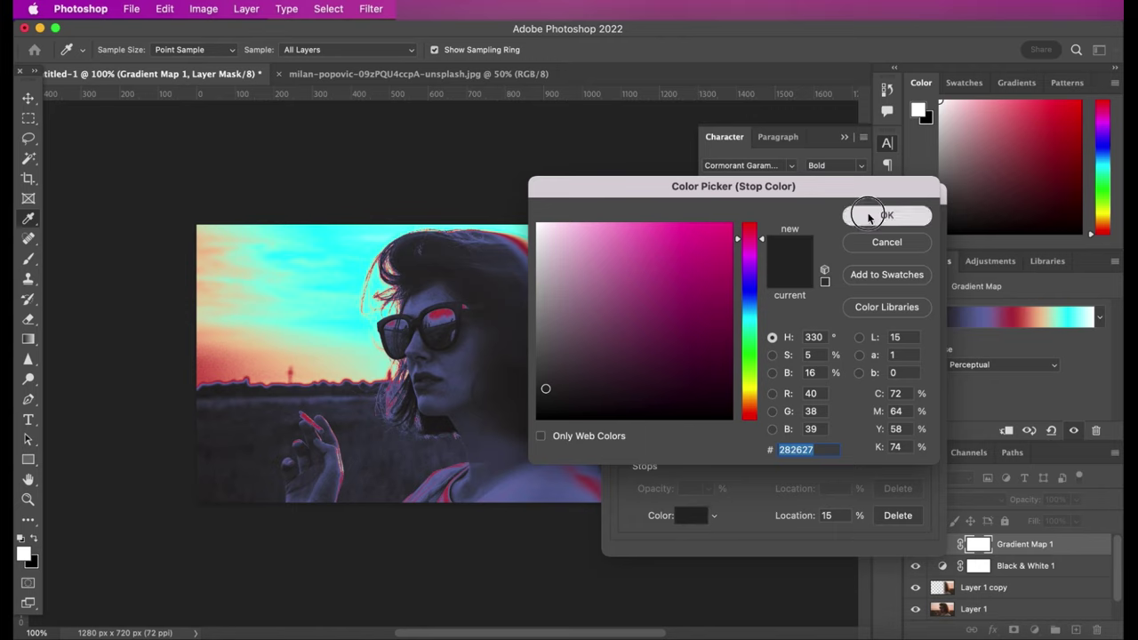
click(742, 450)
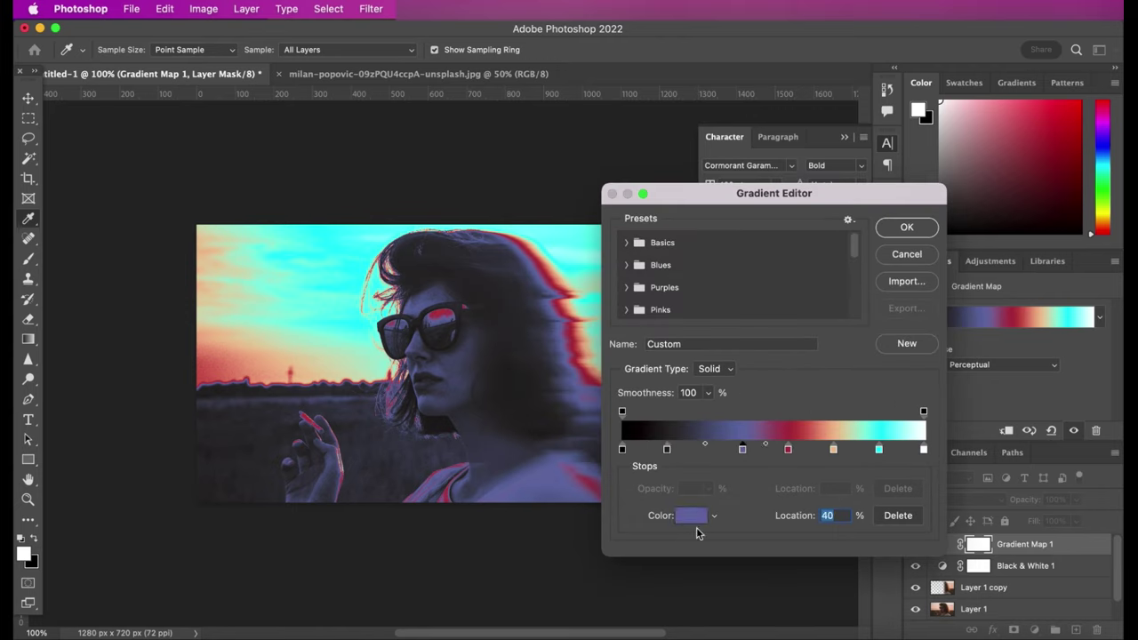
click(693, 517)
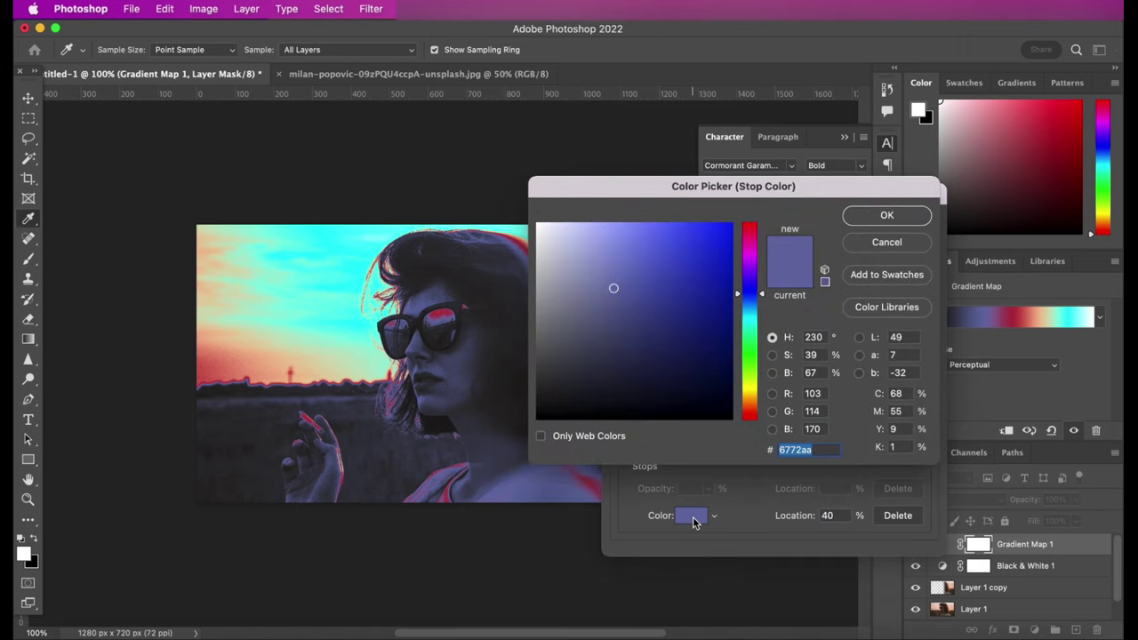
click(880, 226)
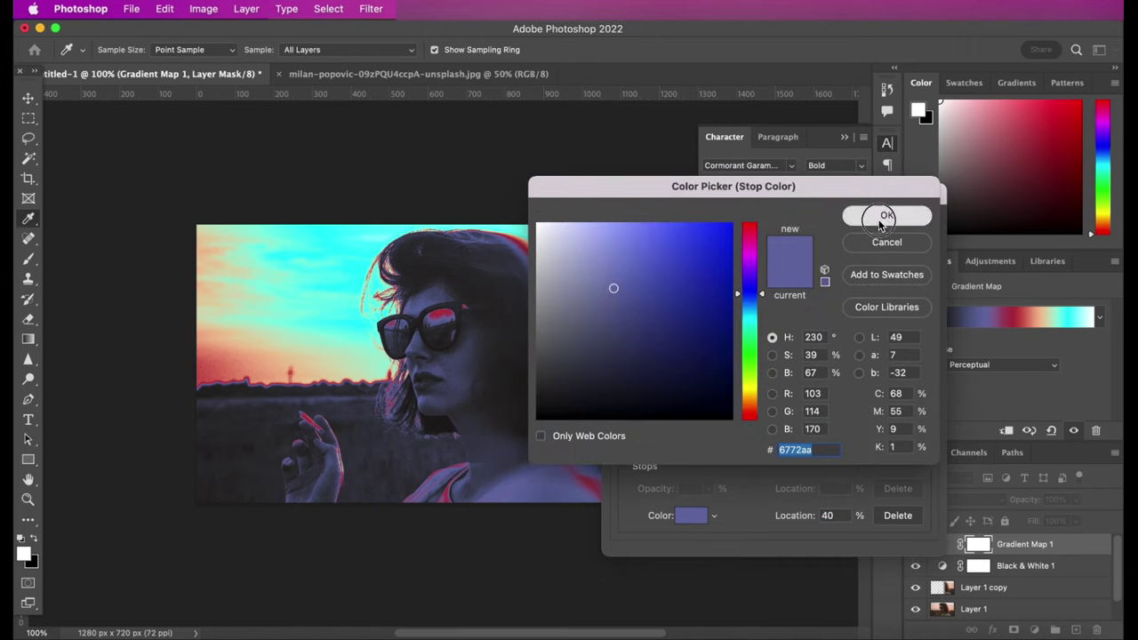
Set the remaining stops to red at 55%, peach at 70%, cyan and white at 100%.
click(788, 451)
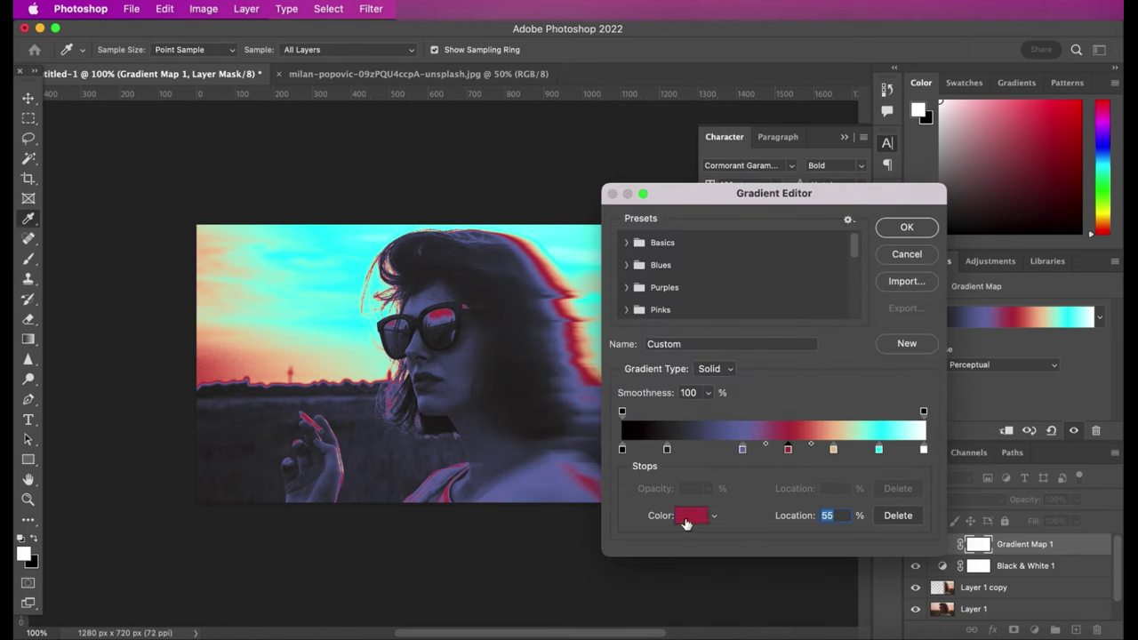
click(691, 517)
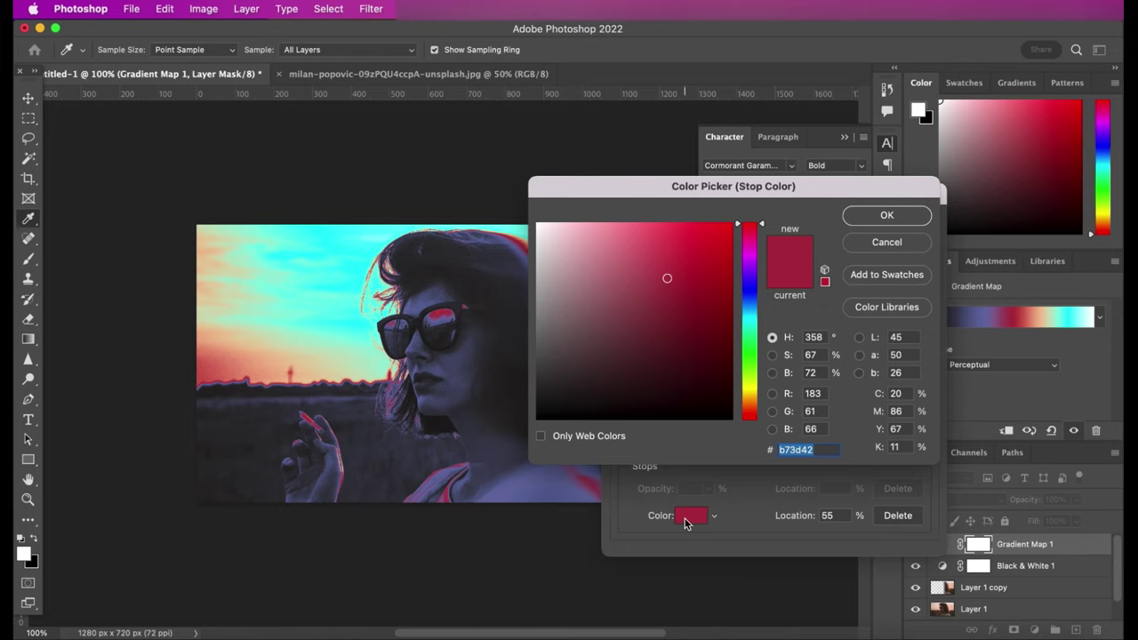
click(886, 217)
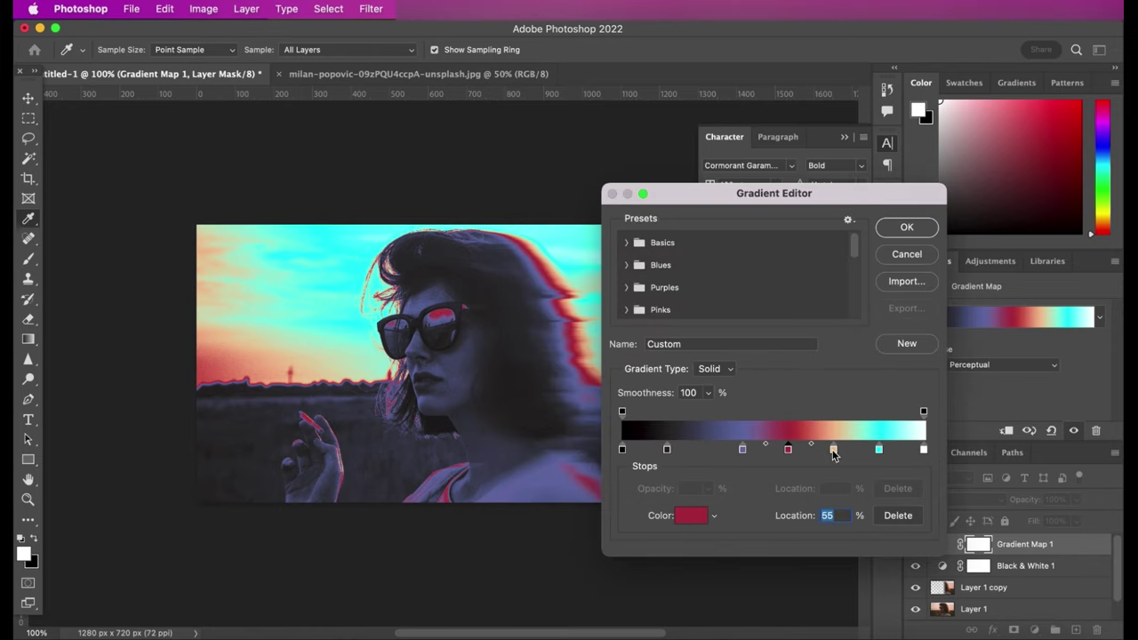
click(832, 450)
click(690, 517)
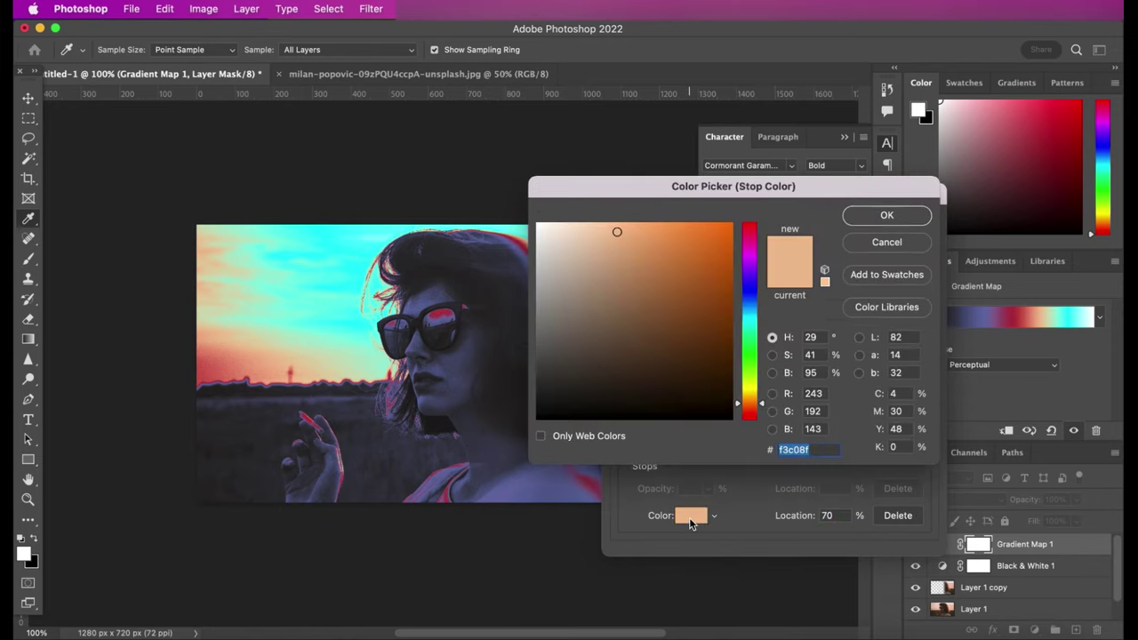
click(887, 216)
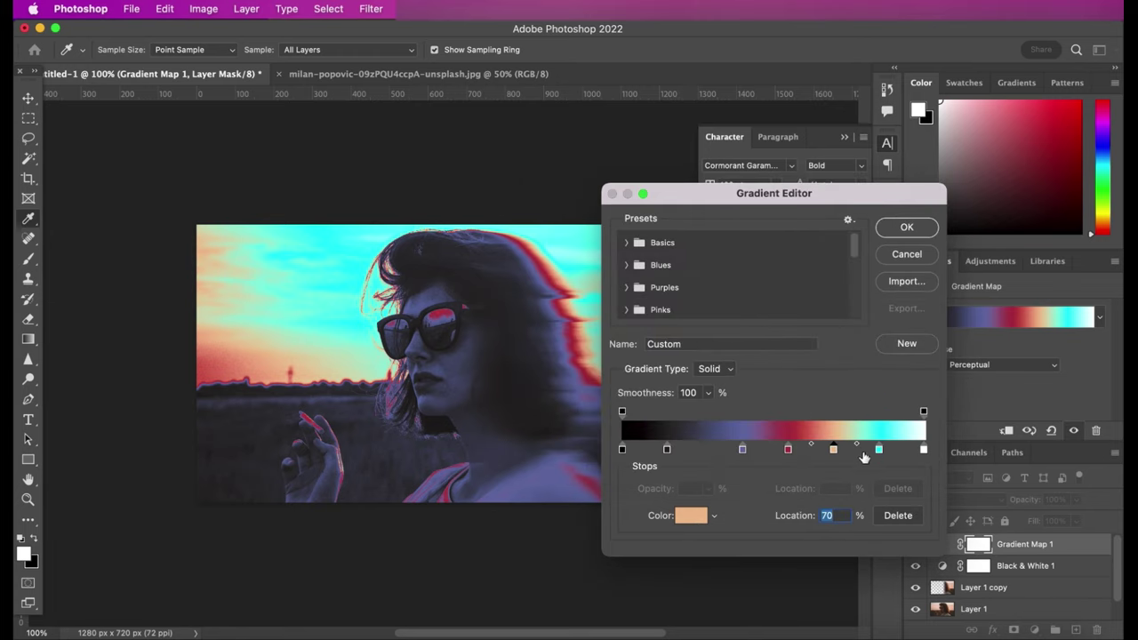
click(691, 517)
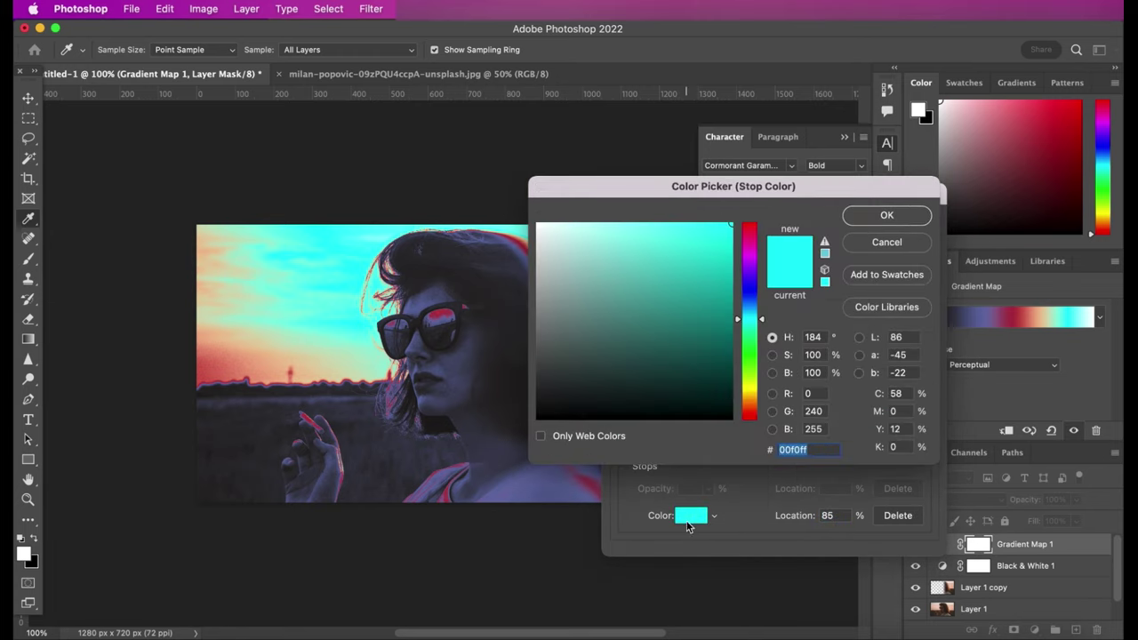
click(887, 242)
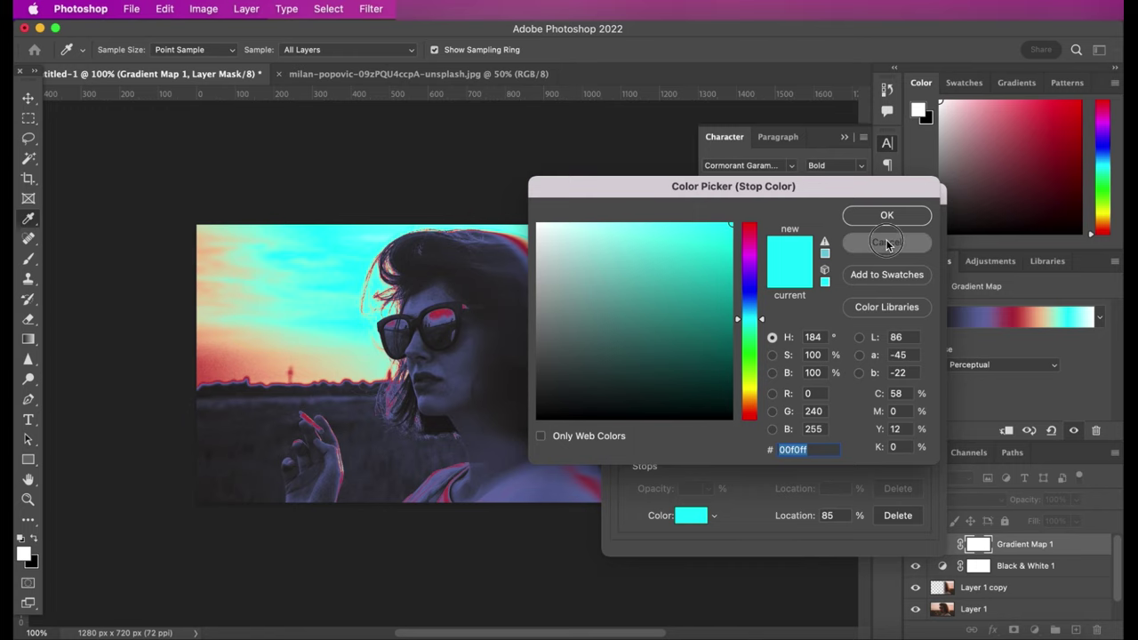
click(922, 450)
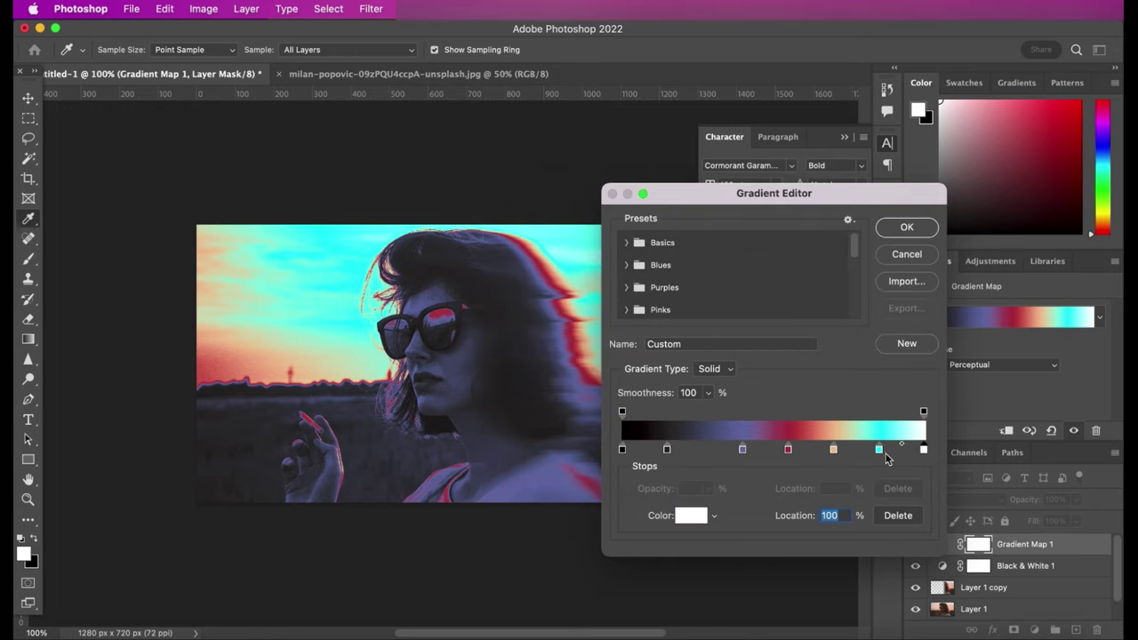
click(680, 521)
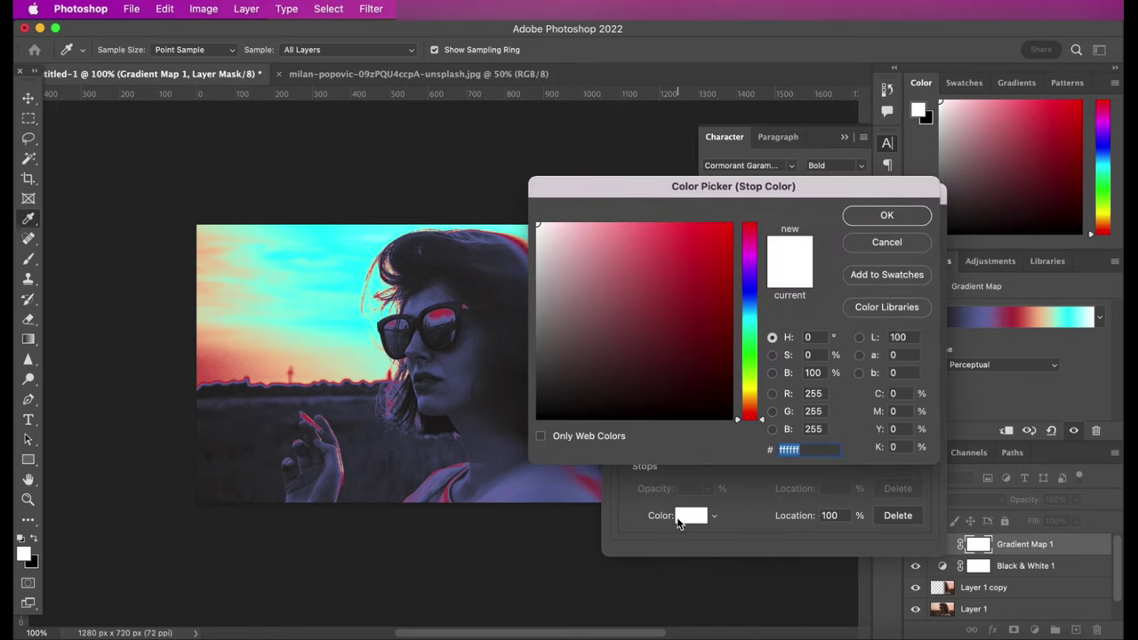
click(878, 218)
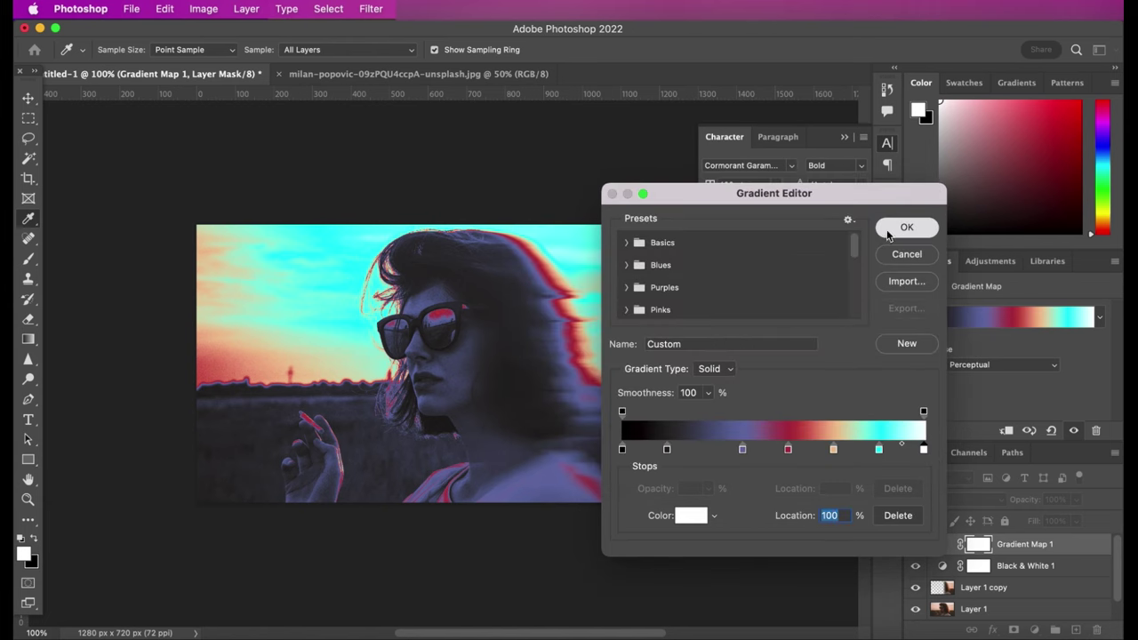
click(892, 233)
Retune Black & White 1 to Reds 29, Yellows 33, Cyans -40, Blues 67, Magentas 80.
click(1019, 569)
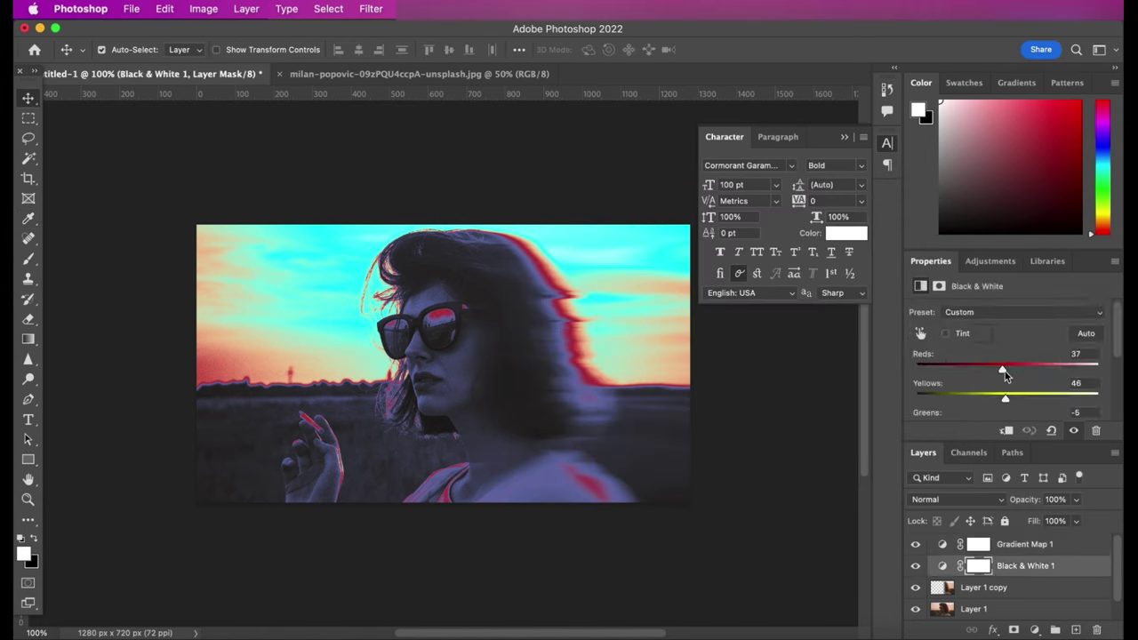
drag(1005, 376, 997, 378)
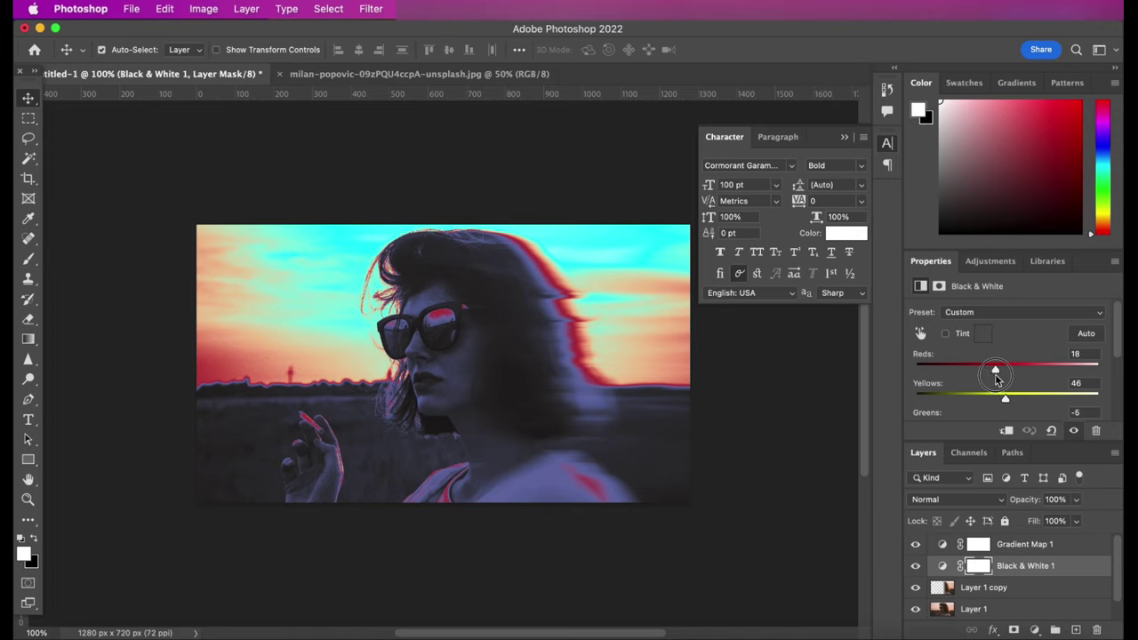
mouse_move(997, 378)
mouse_down()
mouse_move(988, 373)
mouse_move(972, 403)
mouse_move(1009, 368)
mouse_move(999, 370)
mouse_move(1003, 401)
mouse_up()
scroll(1003, 402, down, 1)
mouse_move(991, 409)
mouse_down()
mouse_move(1013, 398)
mouse_move(974, 365)
mouse_up()
scroll(1009, 404, down, 1)
scroll(1005, 402, down, 2)
scroll(1008, 392, down, 2)
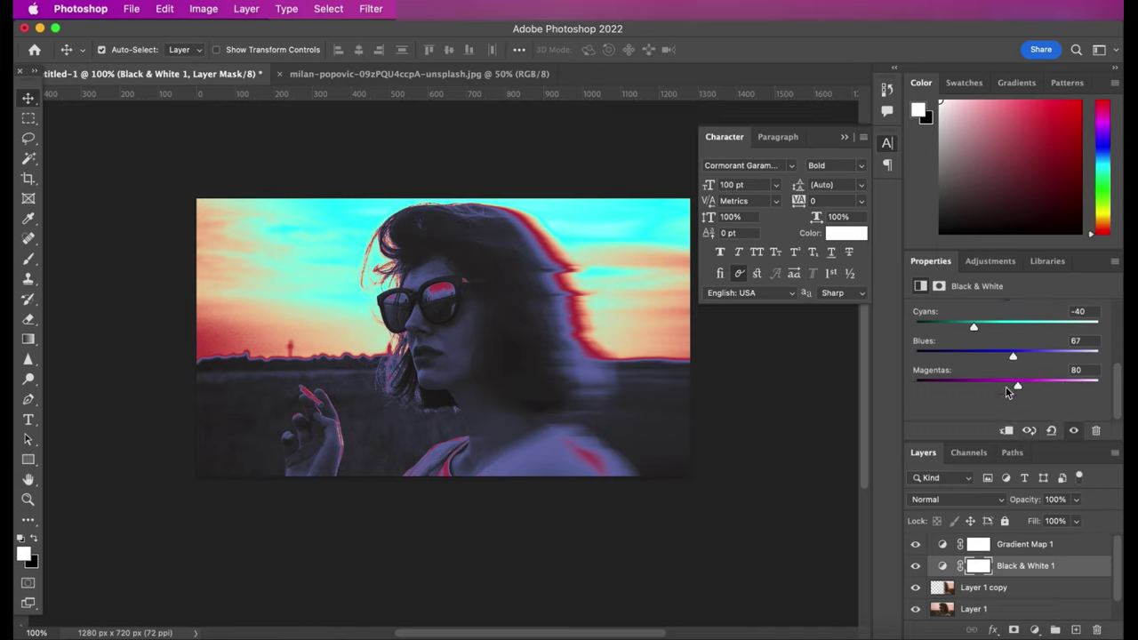
click(1018, 545)
scroll(994, 597, down, 1)
scroll(989, 587, up, 1)
Add a Solid Color fill layer filled with pure black.
click(1034, 631)
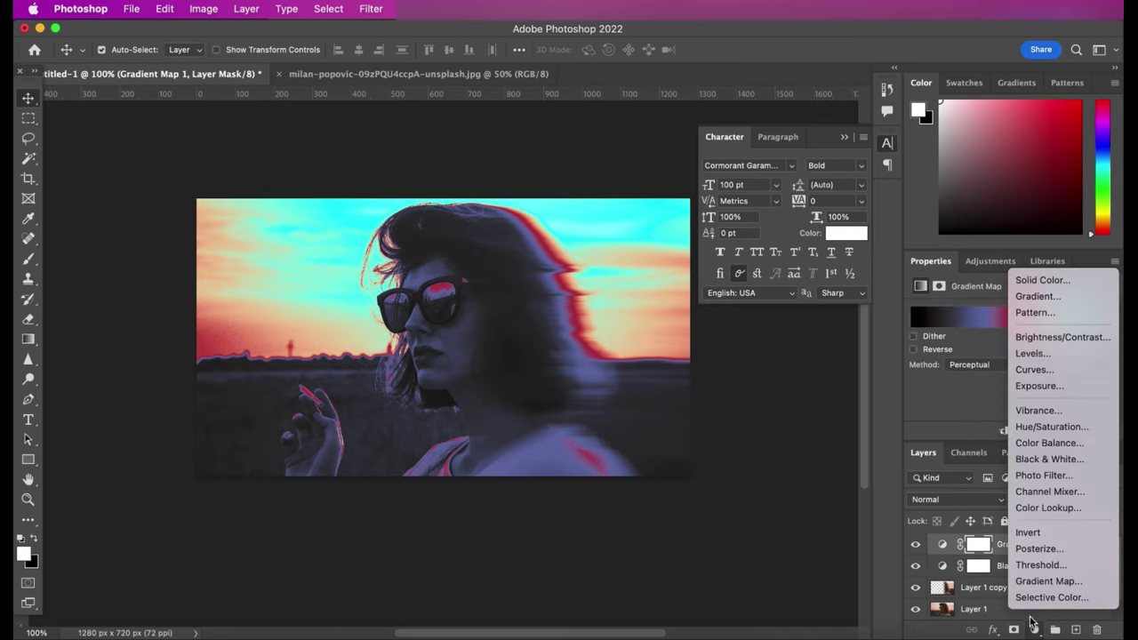
click(1036, 279)
drag(562, 385, 579, 436)
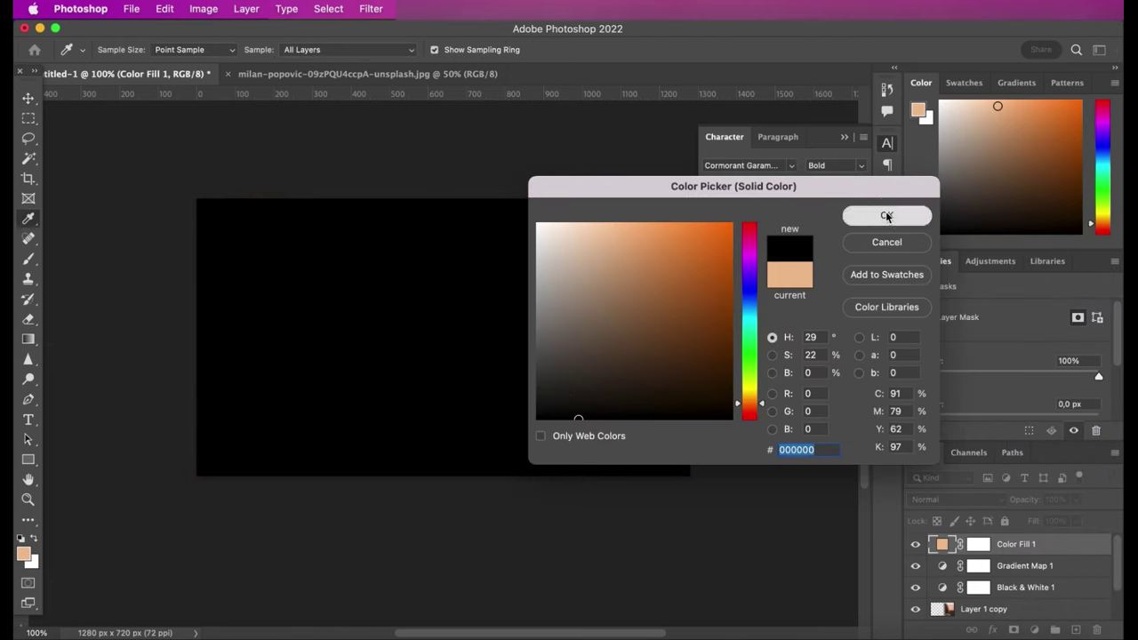
click(887, 215)
Convert the fill to a smart object and add monochromatic noise at amount 45.
click(369, 9)
mouse_move(380, 250)
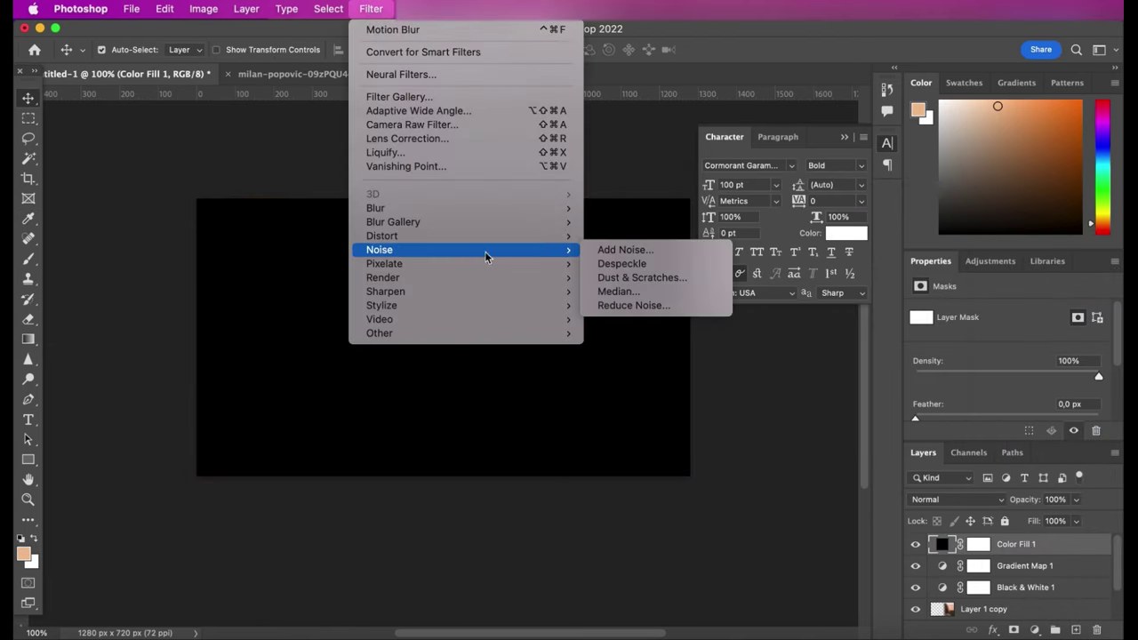
click(596, 250)
click(610, 278)
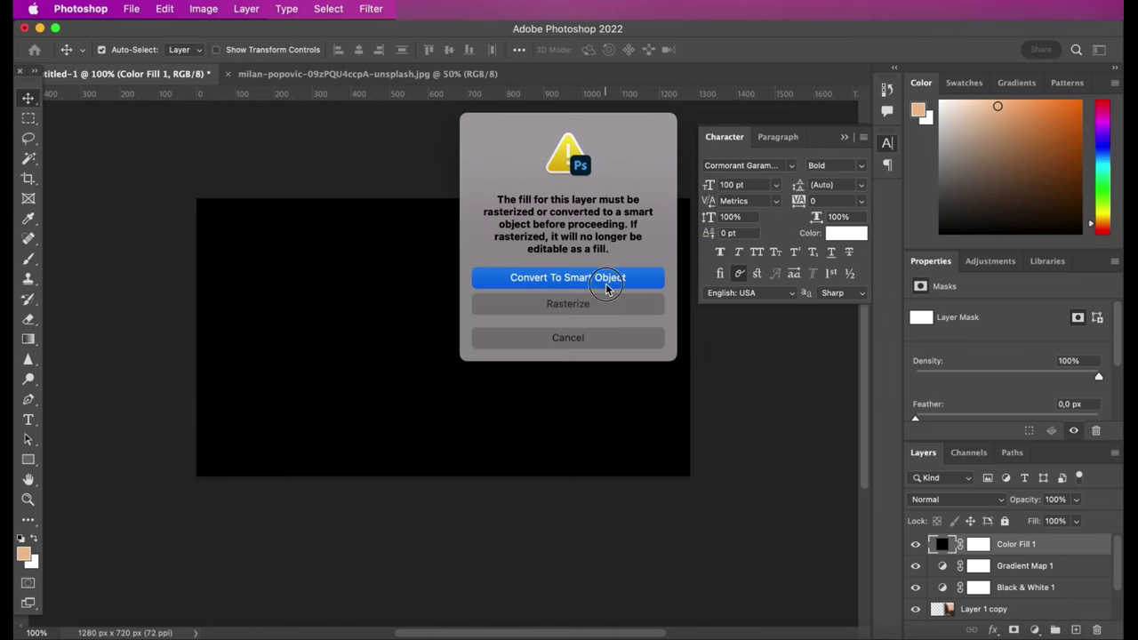
text(45)
click(480, 433)
click(480, 434)
click(650, 141)
Lower the grain layer's opacity to 20%.
click(1055, 500)
text(20)
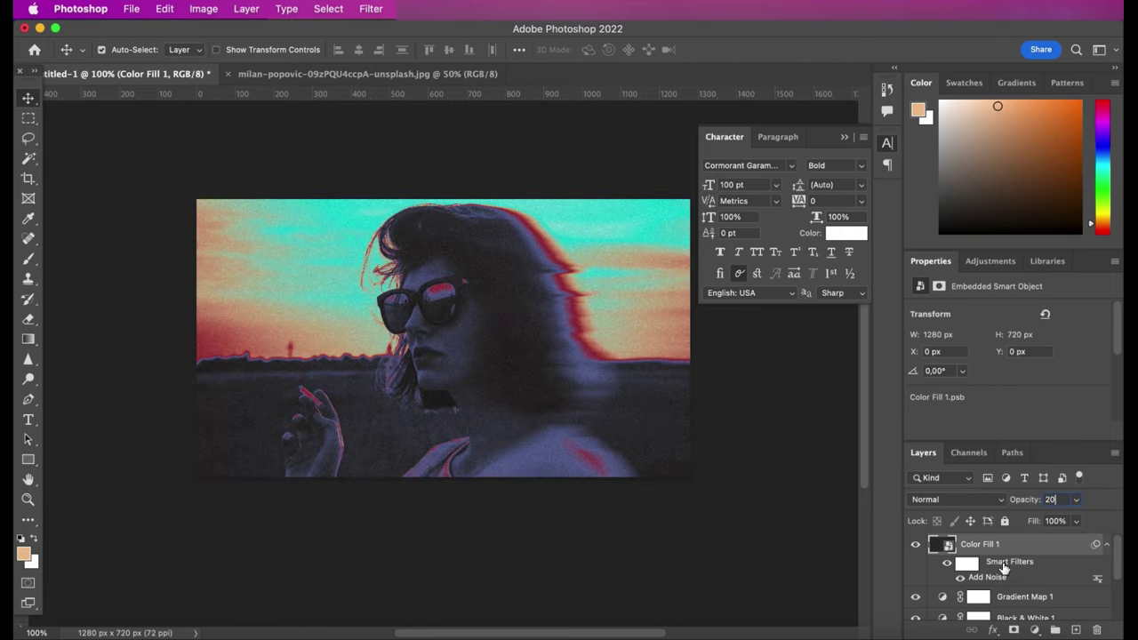
click(1035, 630)
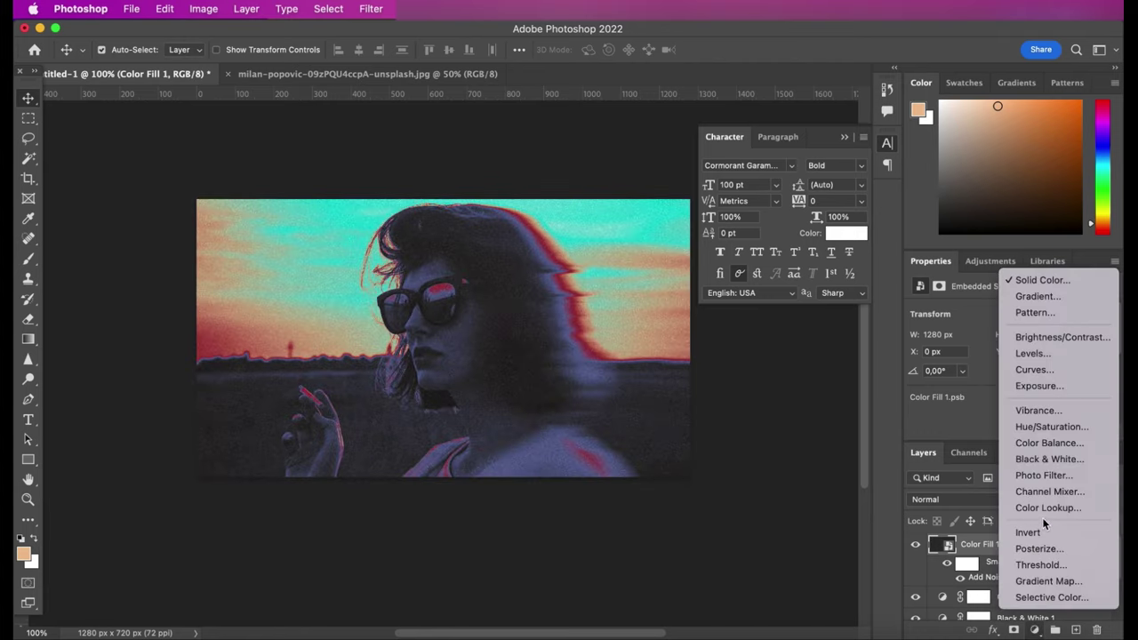
Add a Color Lookup layer and preview the Fuji F125 and Fuji ETERNA 250D LUTs.
click(1059, 509)
click(1103, 313)
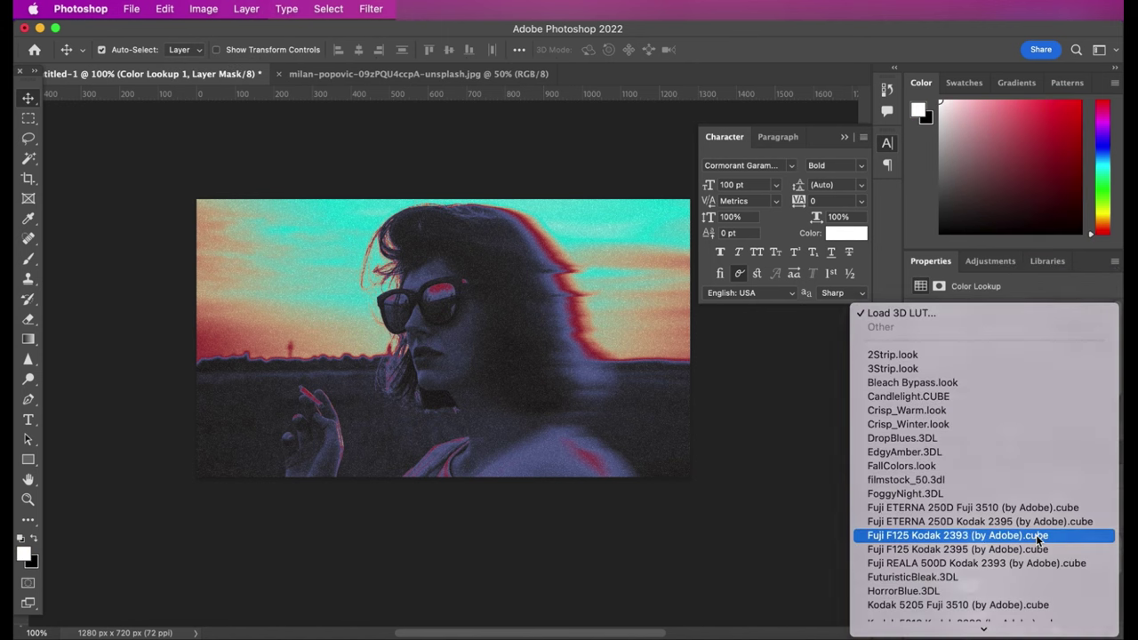
click(1038, 536)
click(1103, 313)
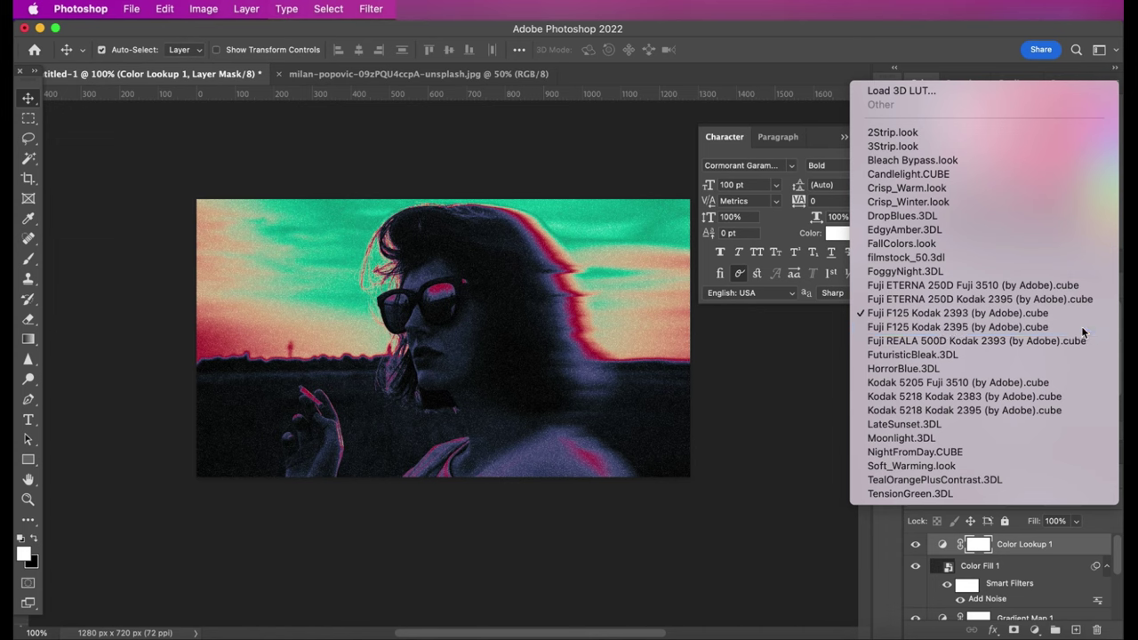
click(1083, 327)
click(1099, 317)
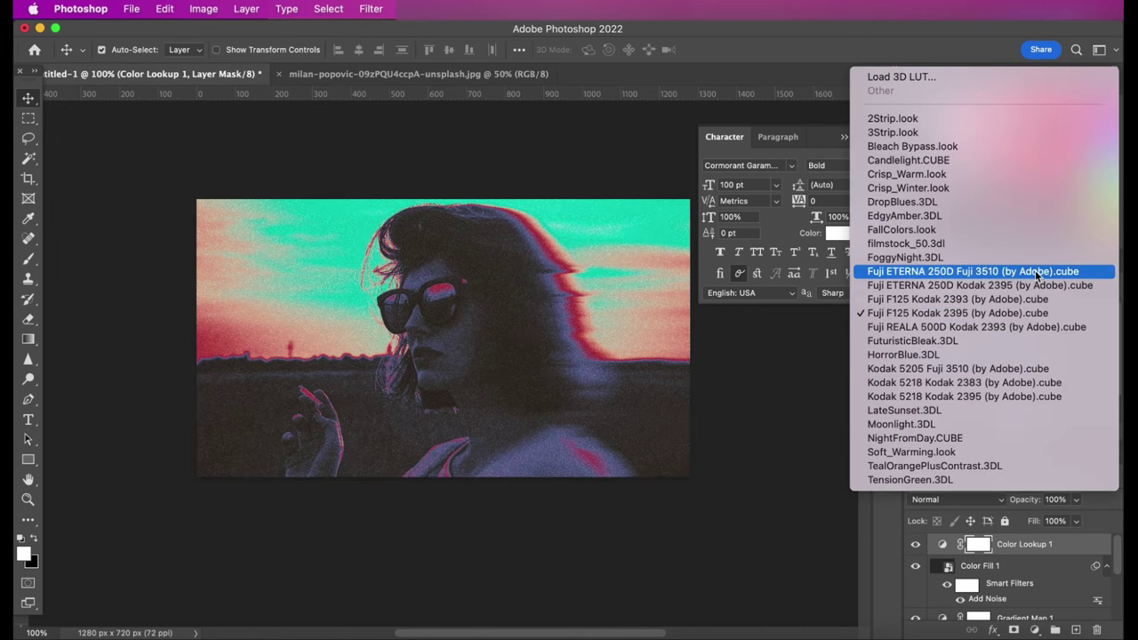
click(1058, 271)
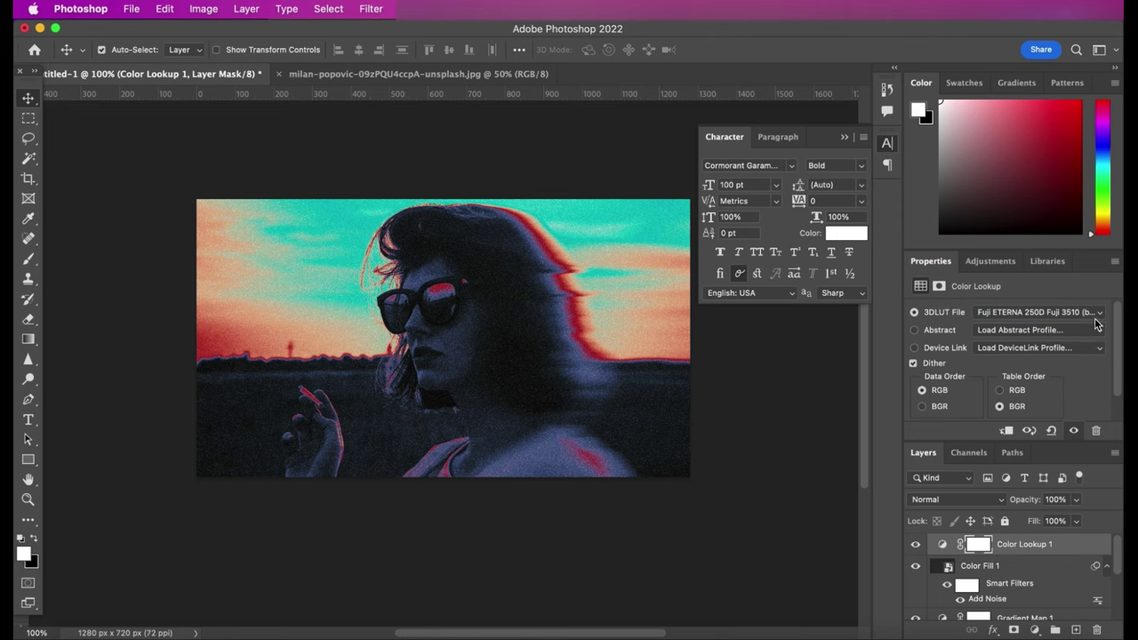
click(1099, 324)
click(1071, 328)
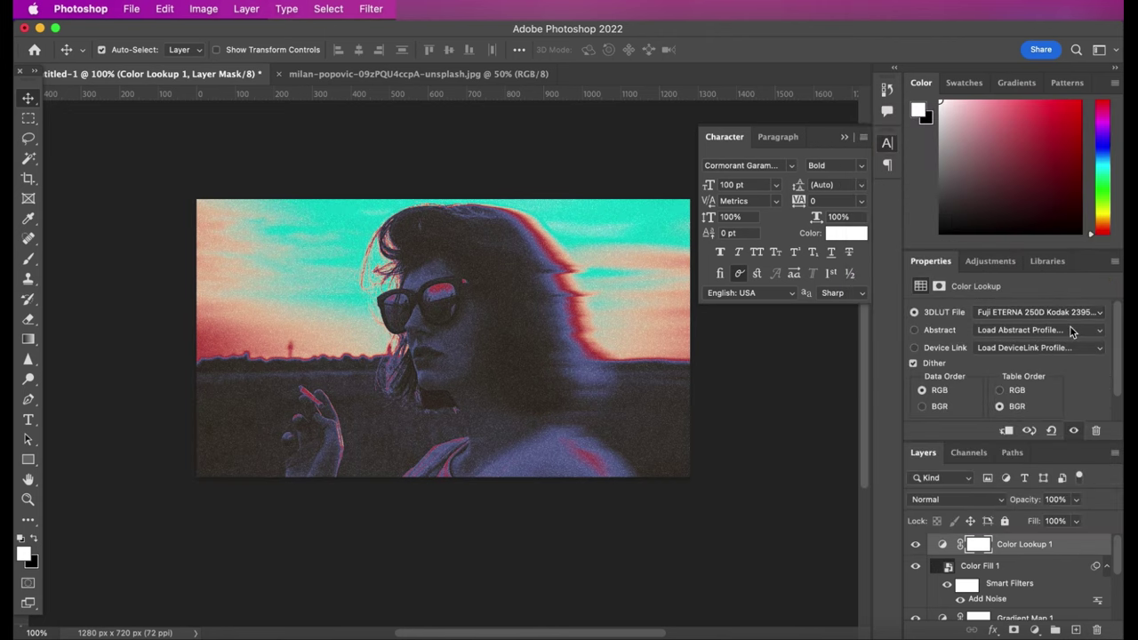
Compare Kodak LUTs and settle on Kodak 5205 Fuji 3510 (by Adobe).cube.
click(1110, 312)
click(1041, 394)
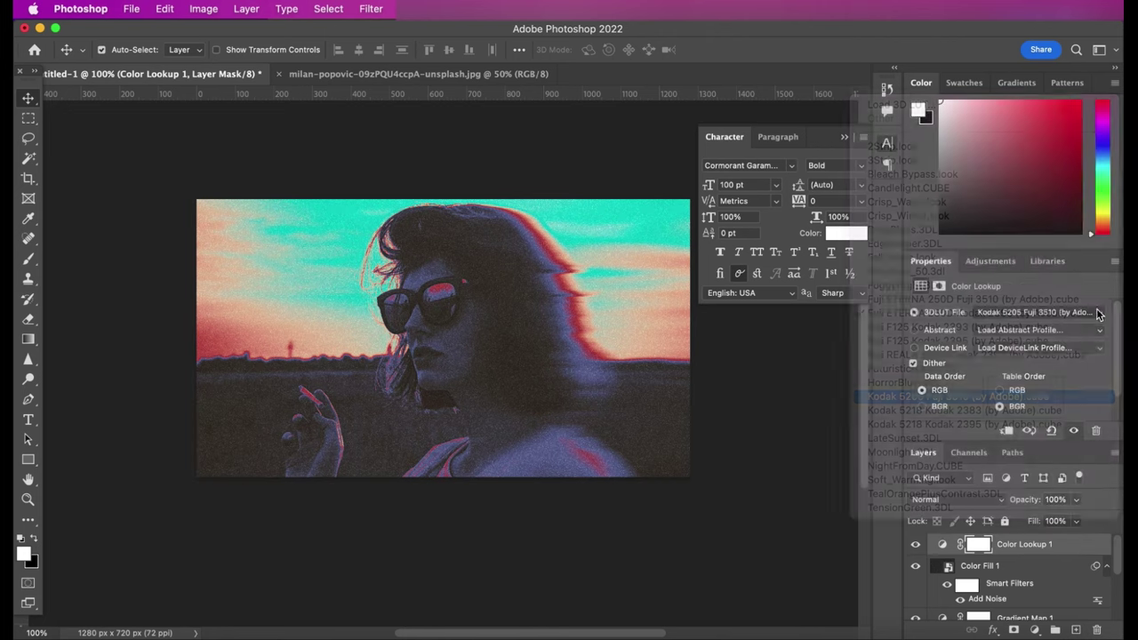
click(1100, 316)
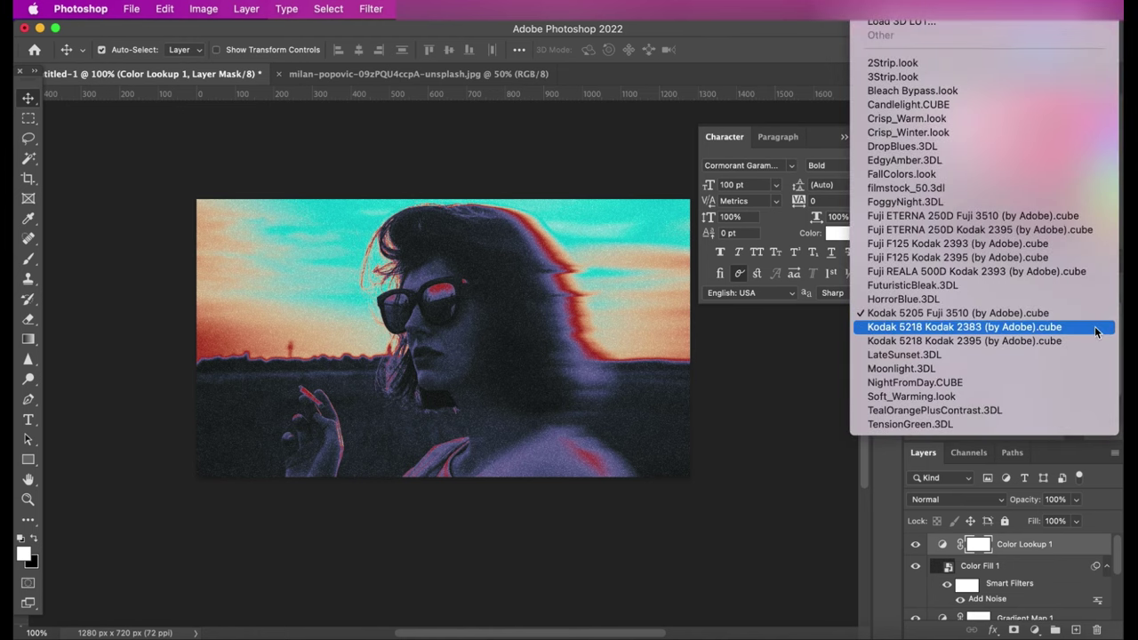
click(1096, 327)
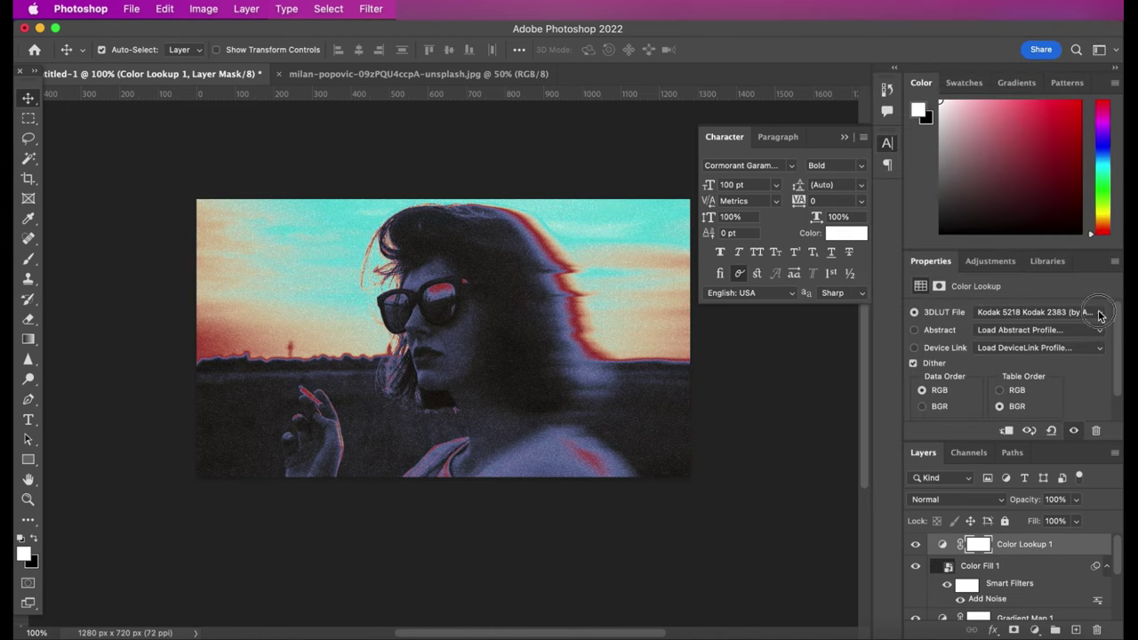
click(1086, 312)
click(1050, 298)
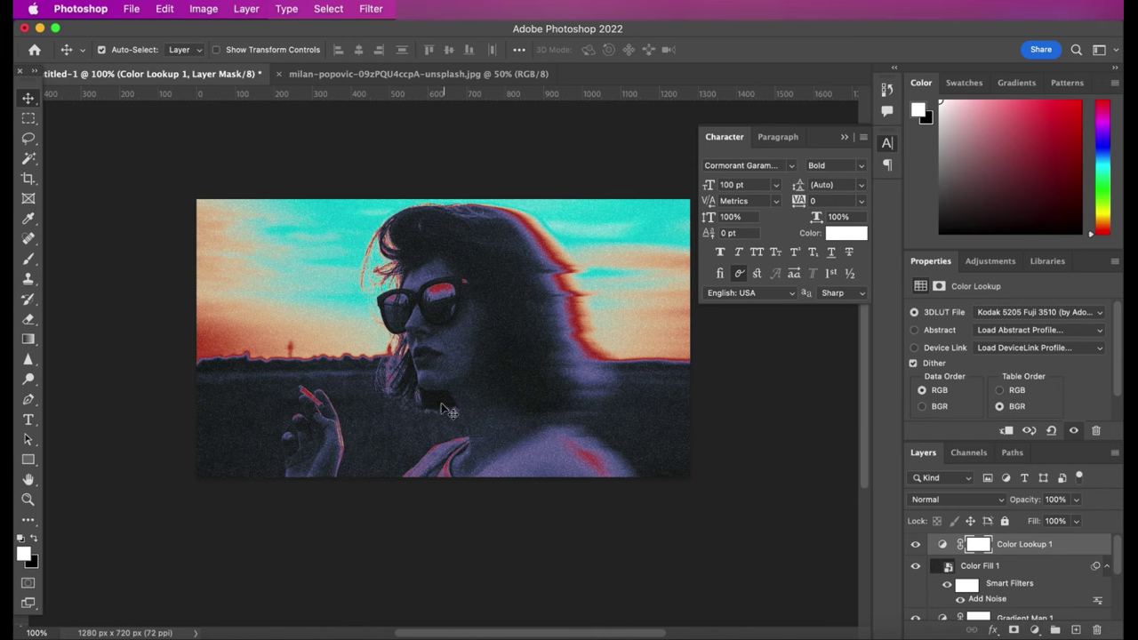
click(29, 500)
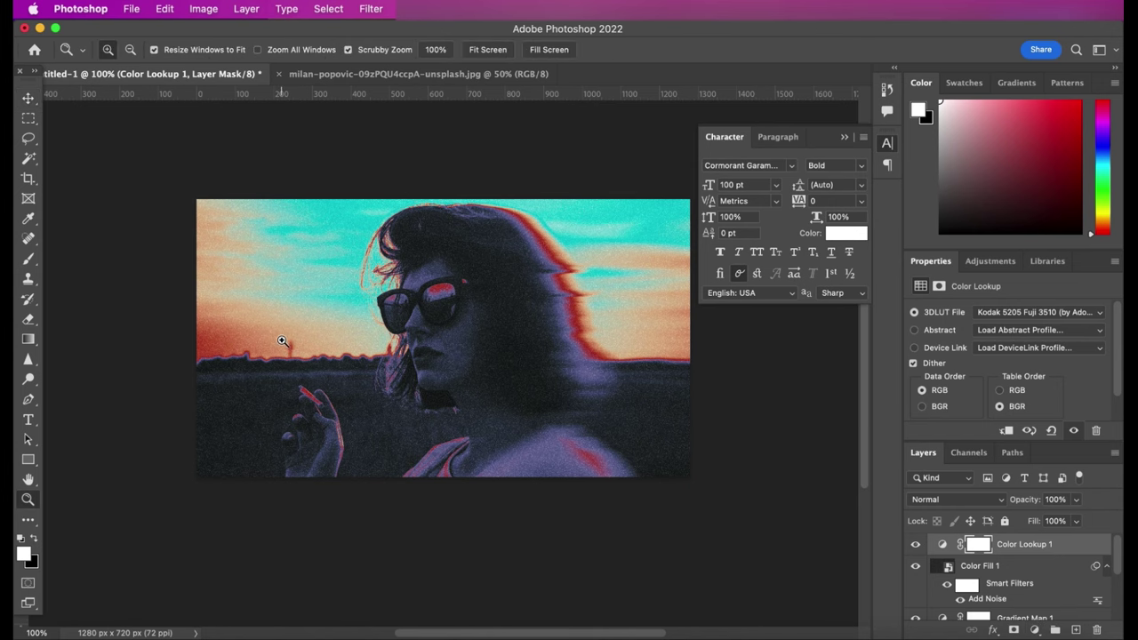
click(282, 342)
scroll(390, 402, down, 2)
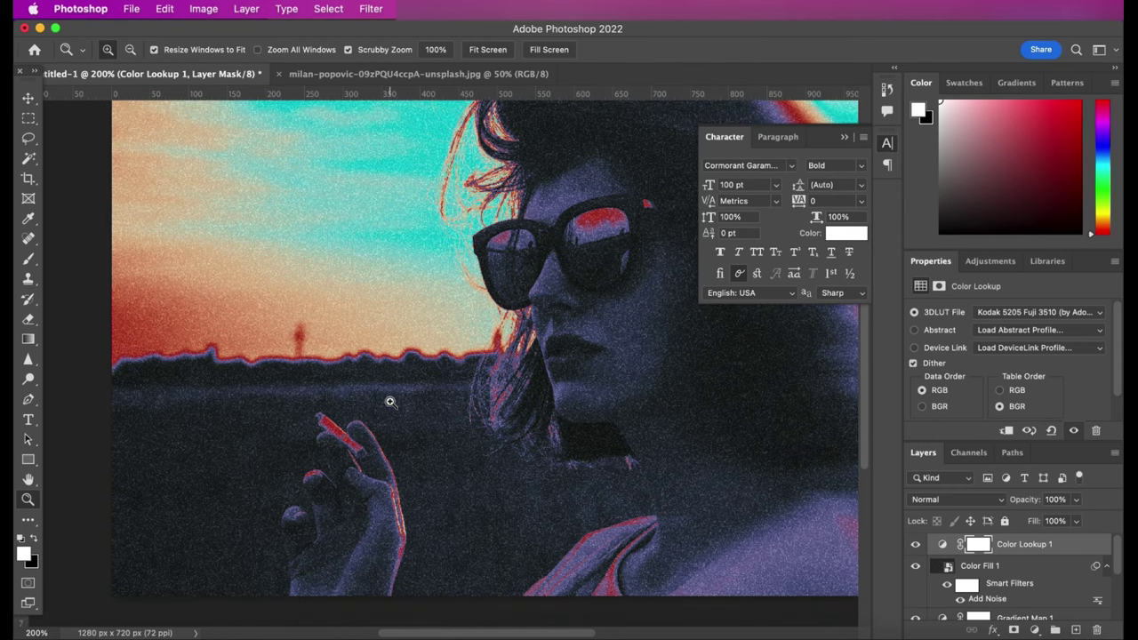
alt+click(389, 402)
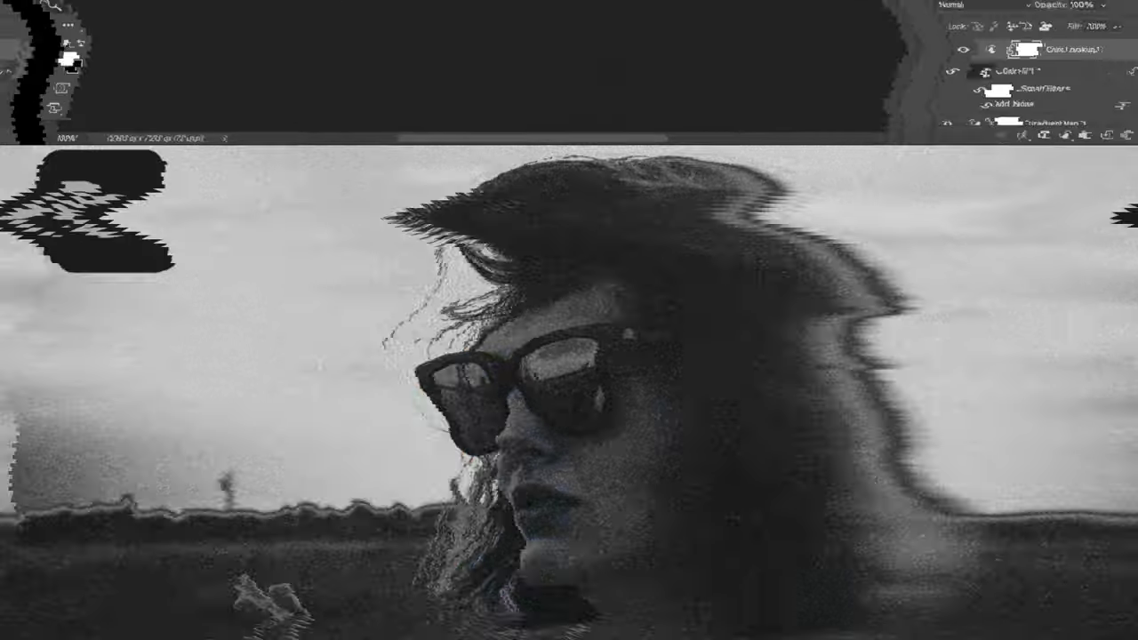